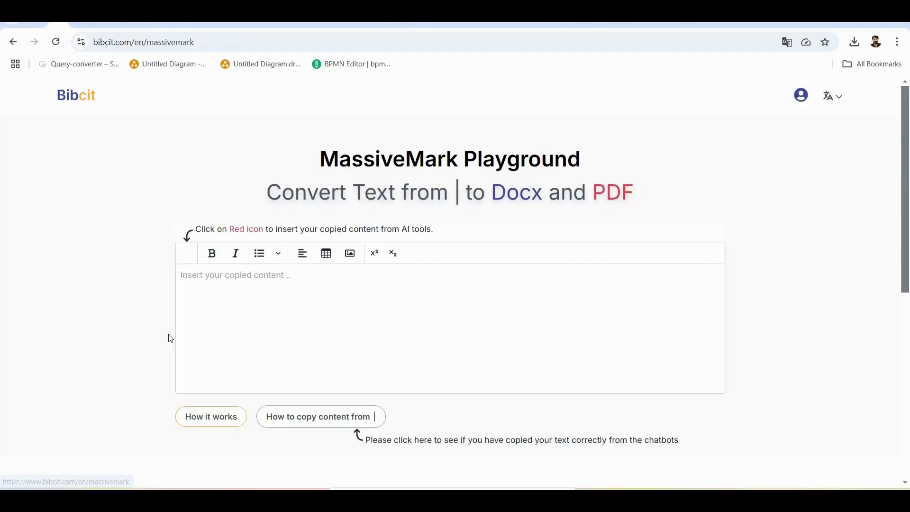
Look over the markdown file, then load bibcit.com/en/massivemark in a new tab.
scroll(400, 288, down, 1)
scroll(400, 288, down, 3)
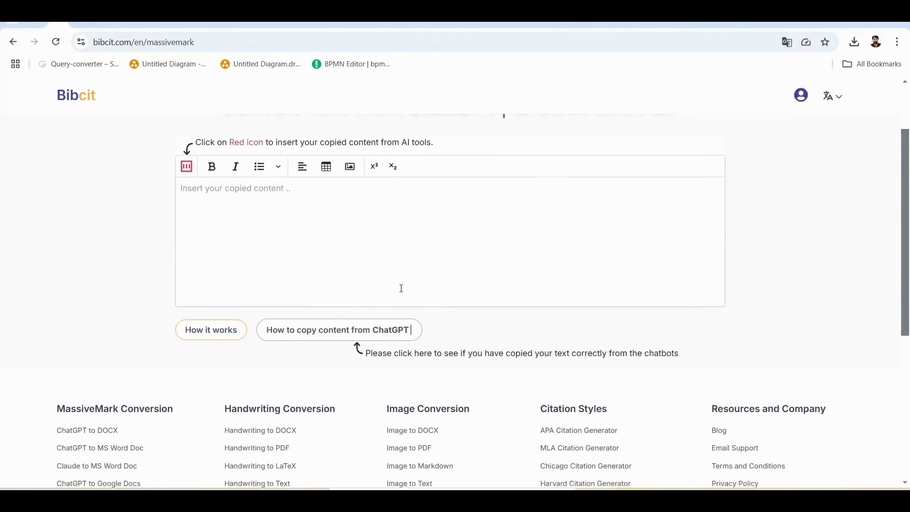
scroll(401, 289, up, 2)
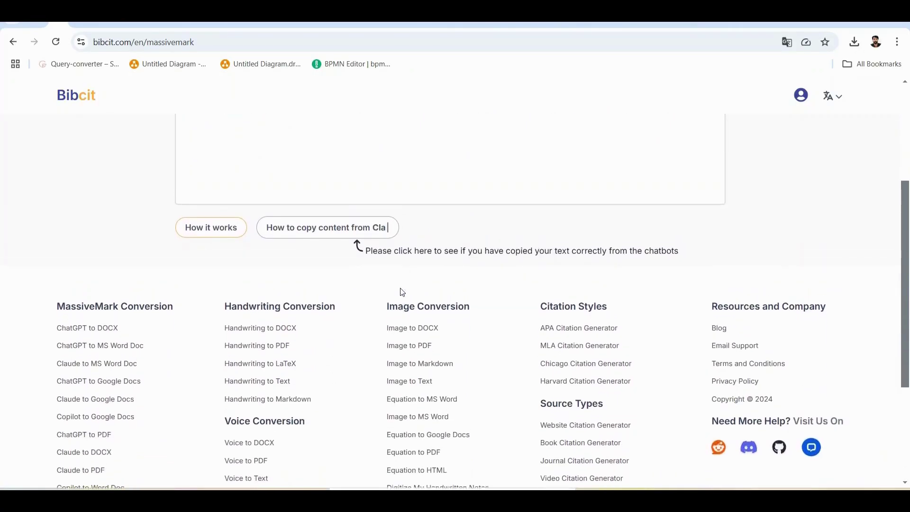
scroll(401, 288, up, 2)
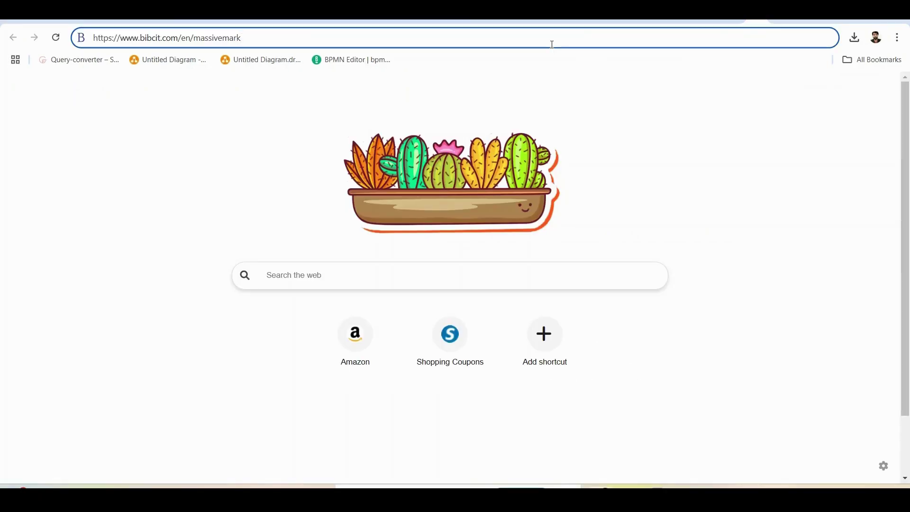
key(Return)
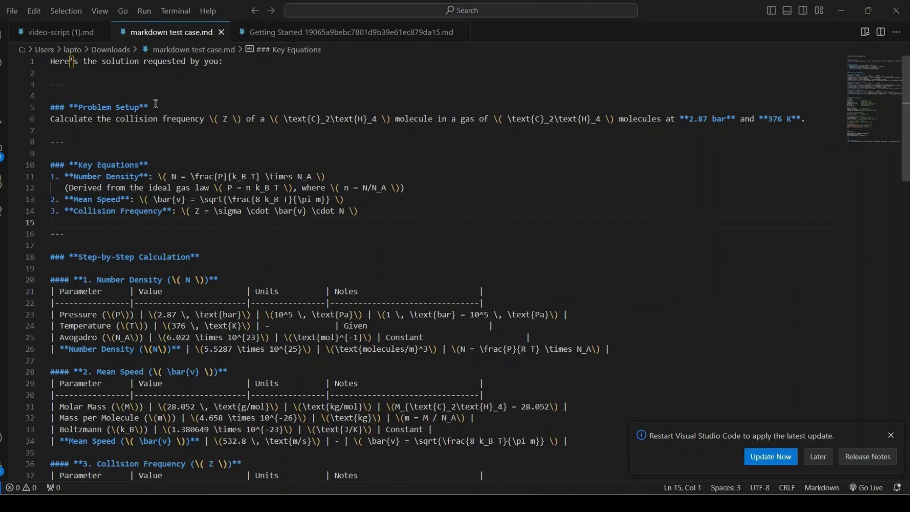
Select the Problem Setup heading line and scroll through markdown test case.md.
drag(155, 105, 88, 103)
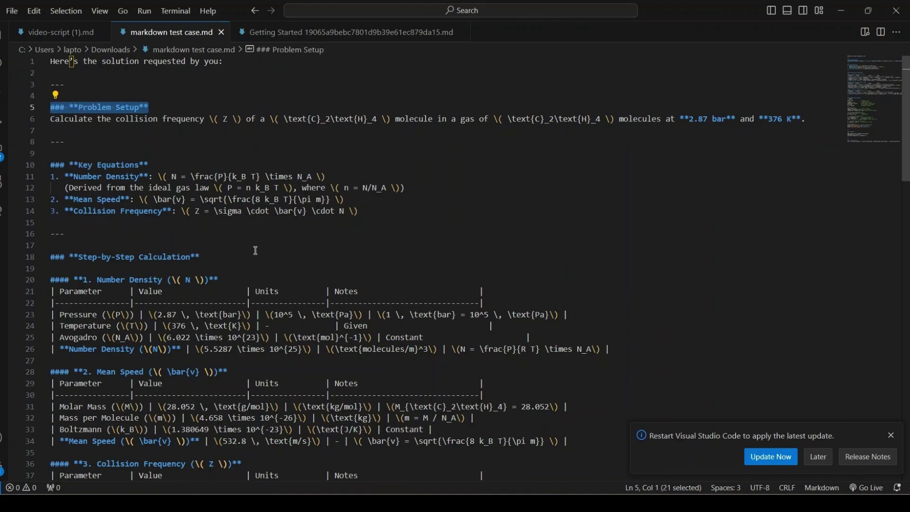
scroll(256, 250, down, 2)
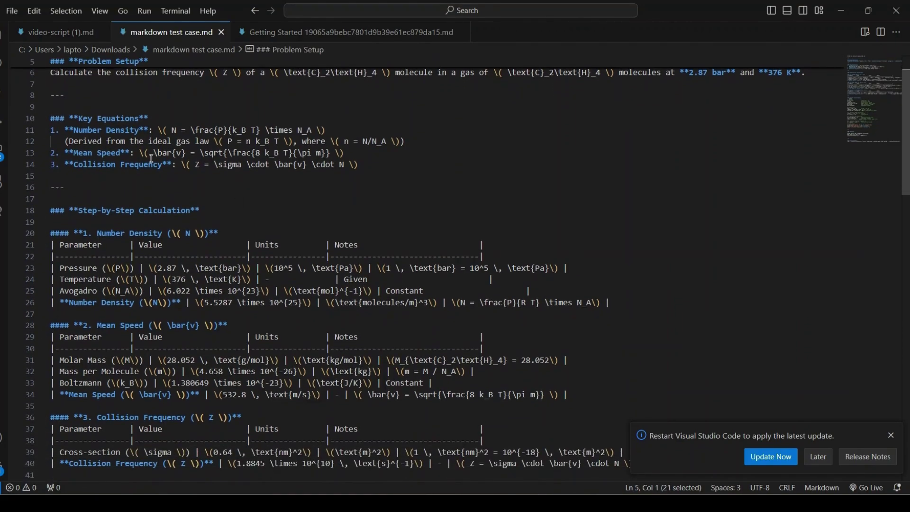
scroll(279, 219, down, 3)
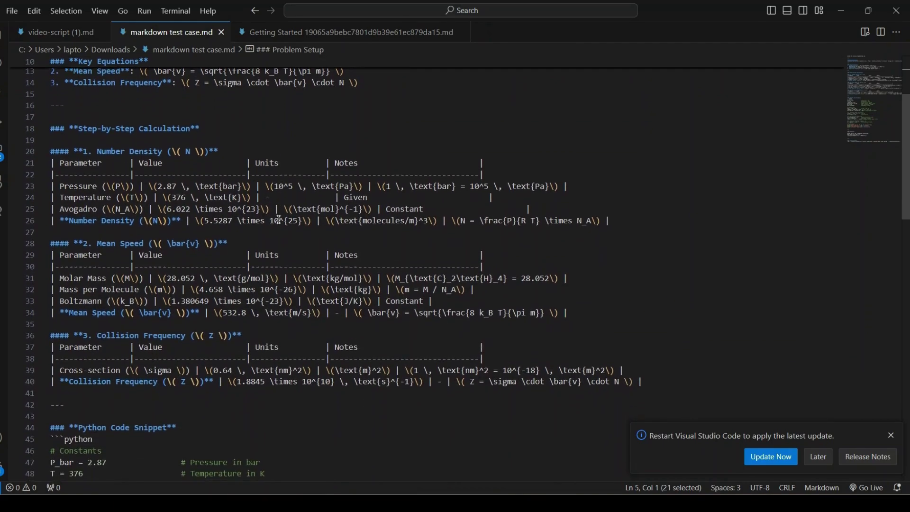
scroll(279, 219, down, 2)
scroll(279, 219, down, 5)
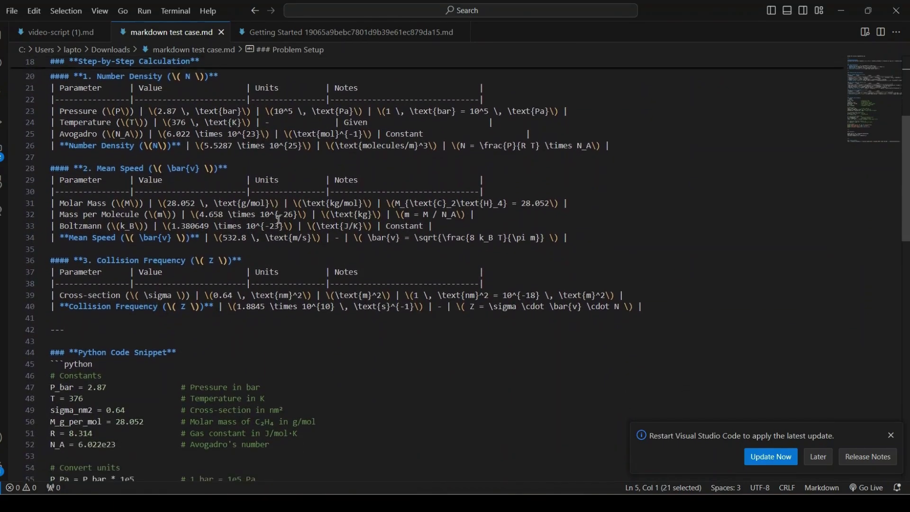
scroll(279, 219, up, 10)
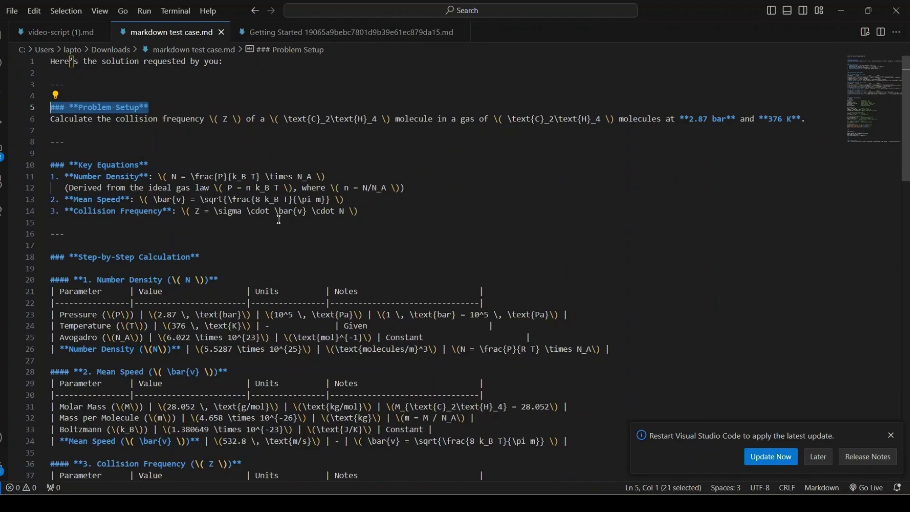
Copy the entire markdown test case.md content and return to the MassiveMark page.
key(ctrl+a)
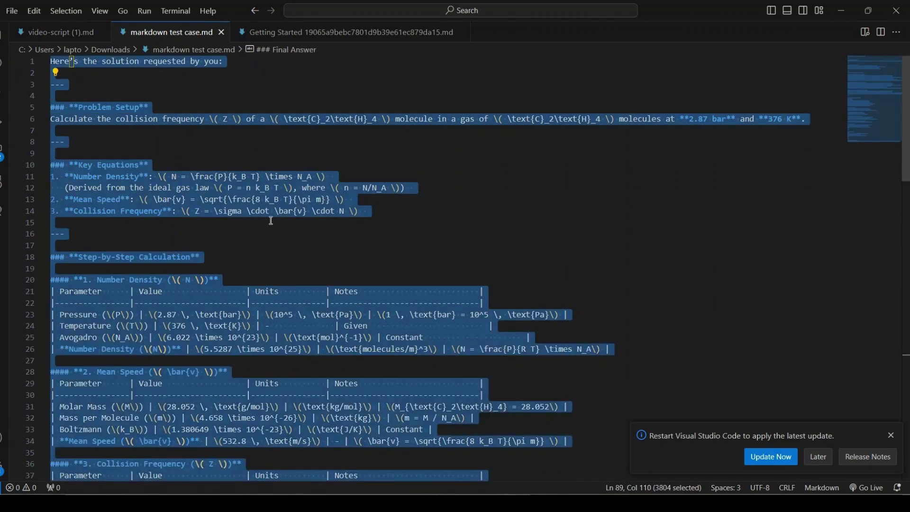
right_click(242, 208)
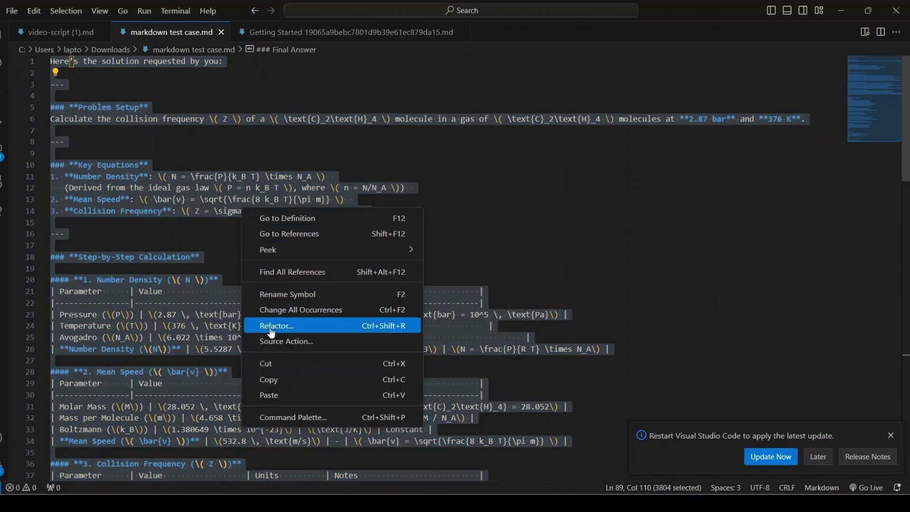
click(279, 382)
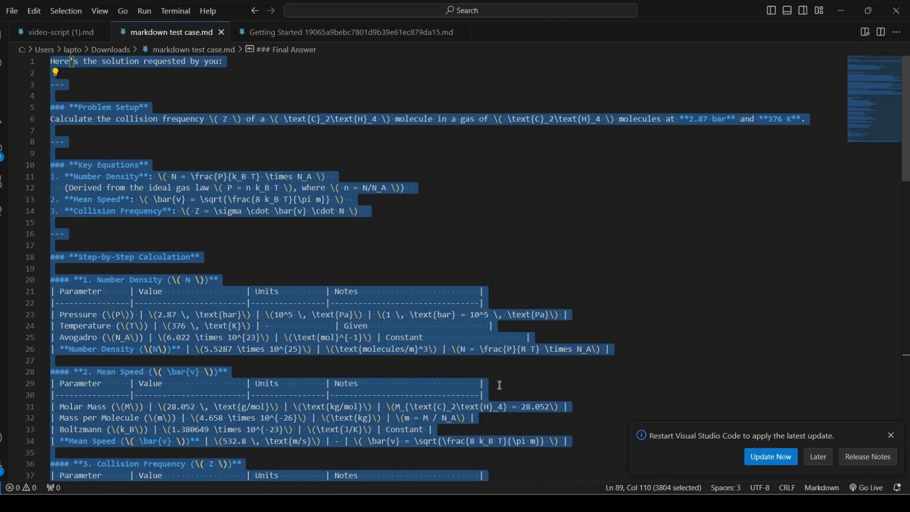
key(alt+Tab)
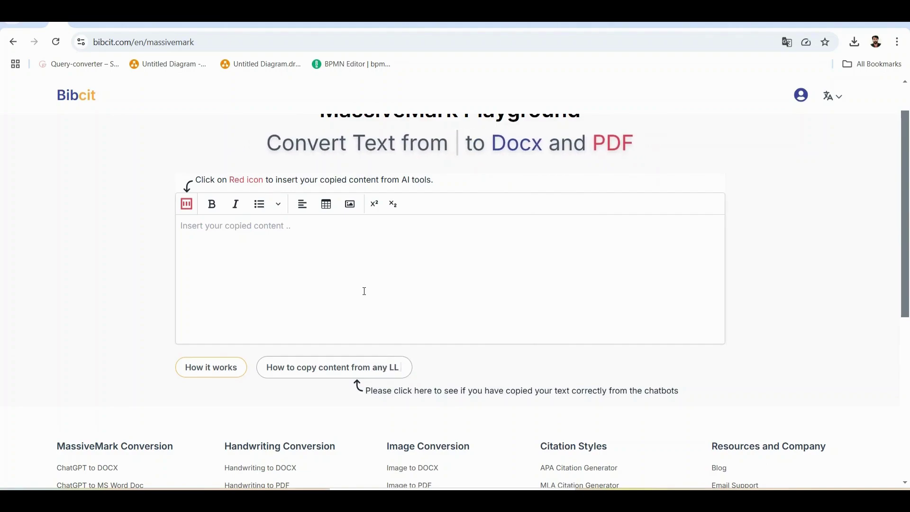
Paste the copied collision-frequency markdown into the Insert here box and insert it.
click(187, 205)
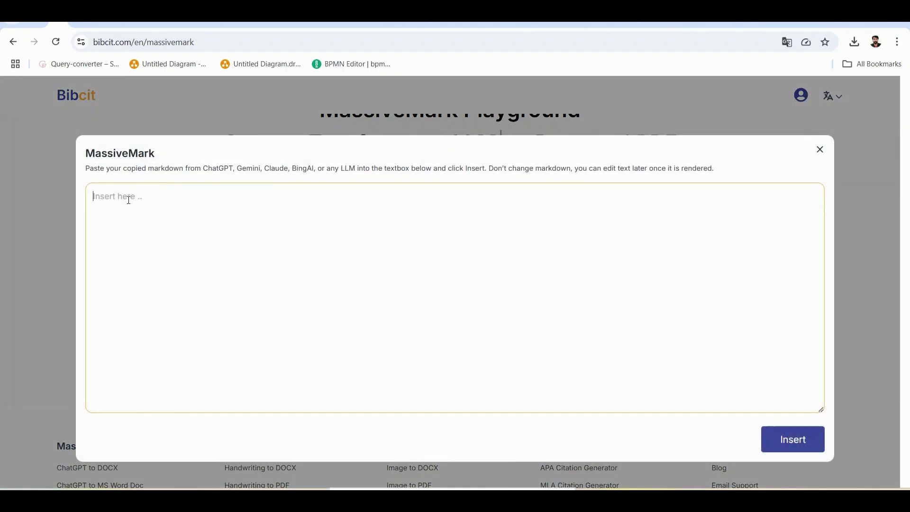
key(ctrl+v)
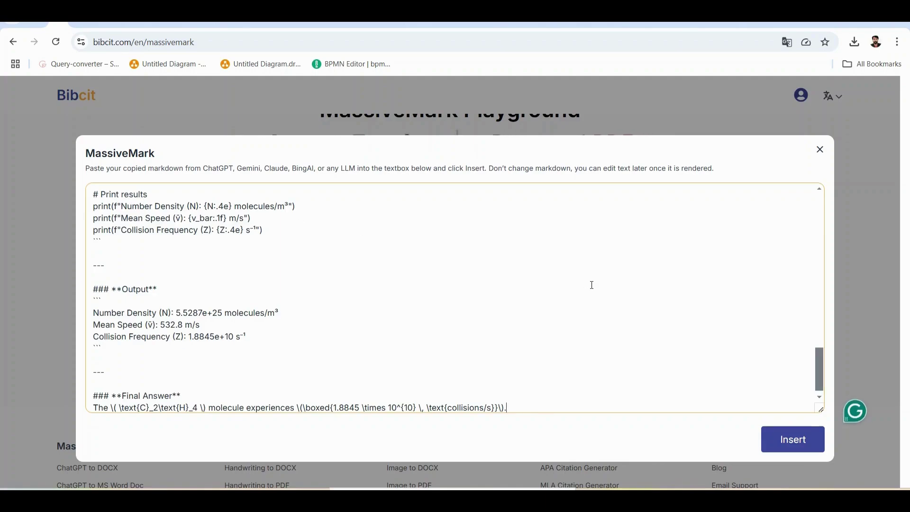
click(793, 442)
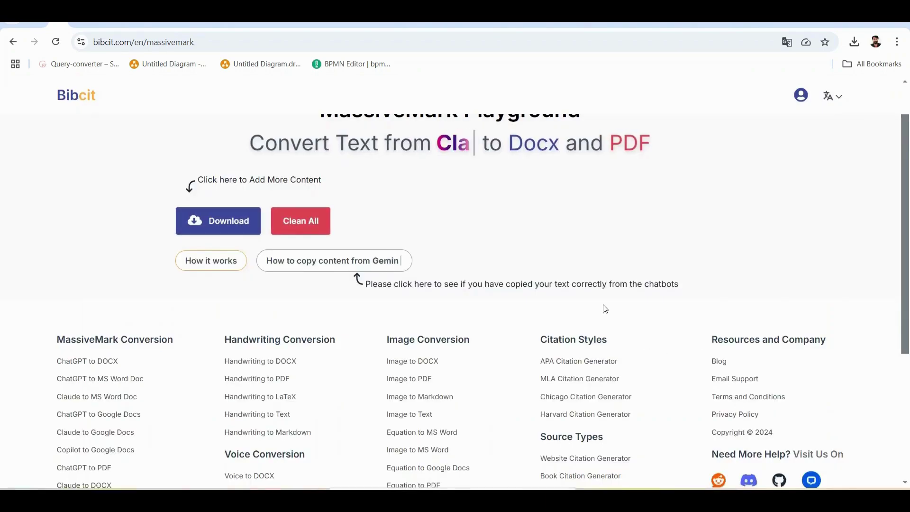
scroll(596, 299, down, 1)
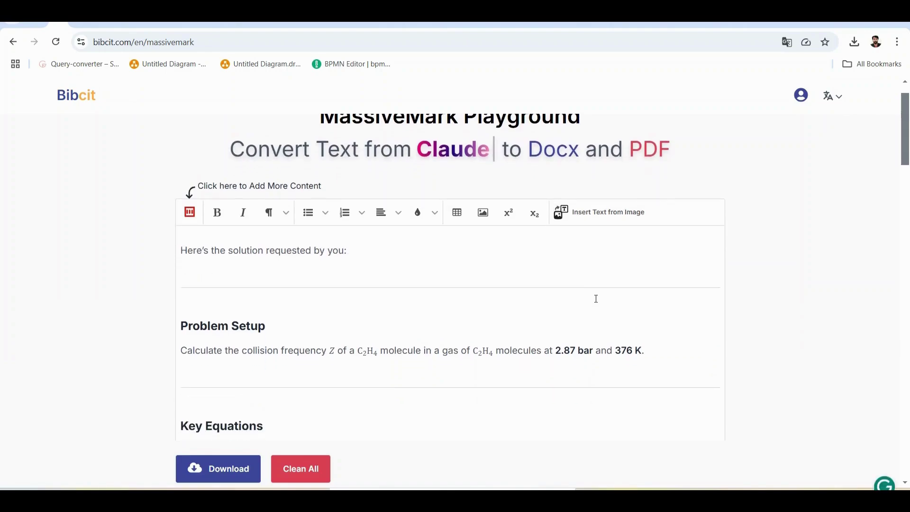
scroll(596, 298, up, 1)
scroll(596, 298, down, 4)
scroll(596, 299, down, 1)
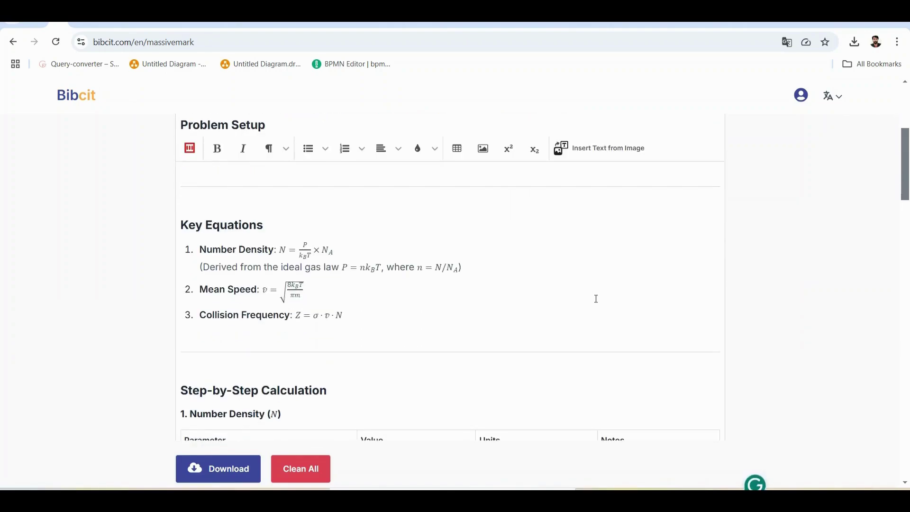
scroll(596, 298, up, 1)
scroll(596, 299, down, 2)
scroll(597, 298, down, 2)
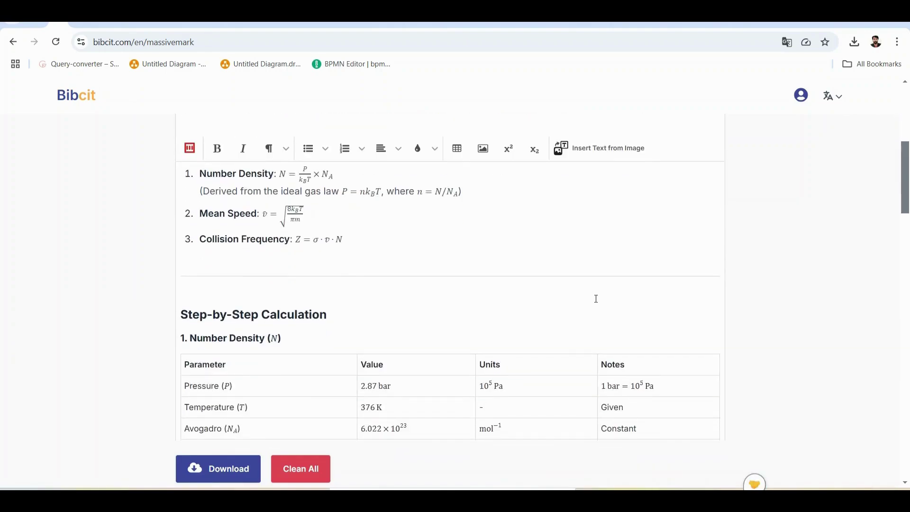
scroll(596, 299, down, 4)
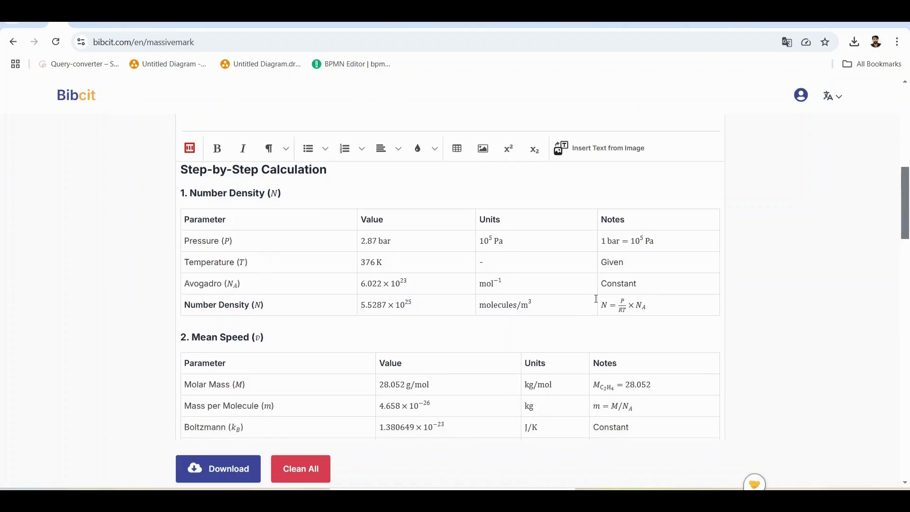
scroll(596, 298, down, 3)
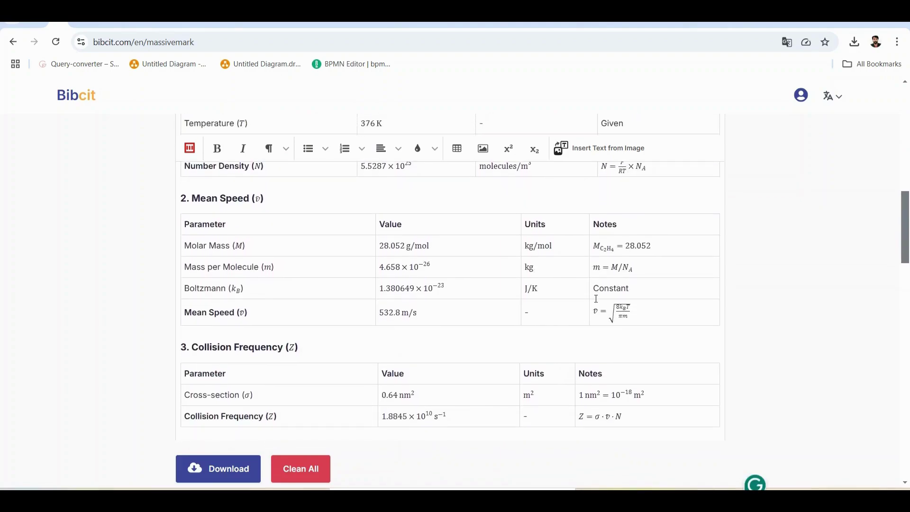
scroll(596, 299, down, 5)
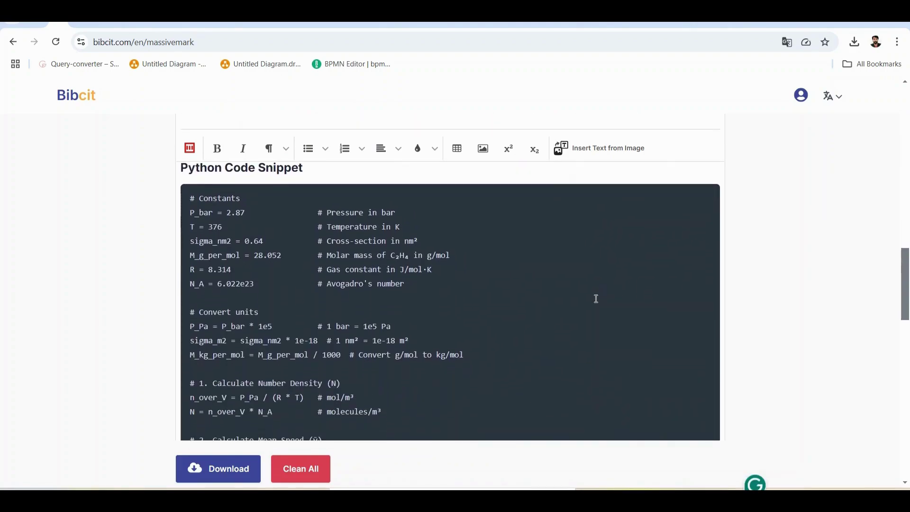
scroll(597, 299, down, 8)
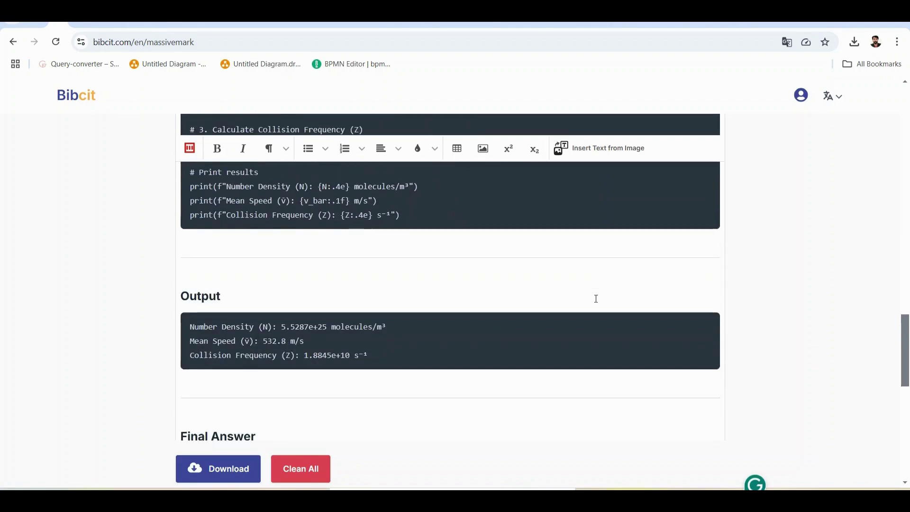
scroll(596, 298, down, 3)
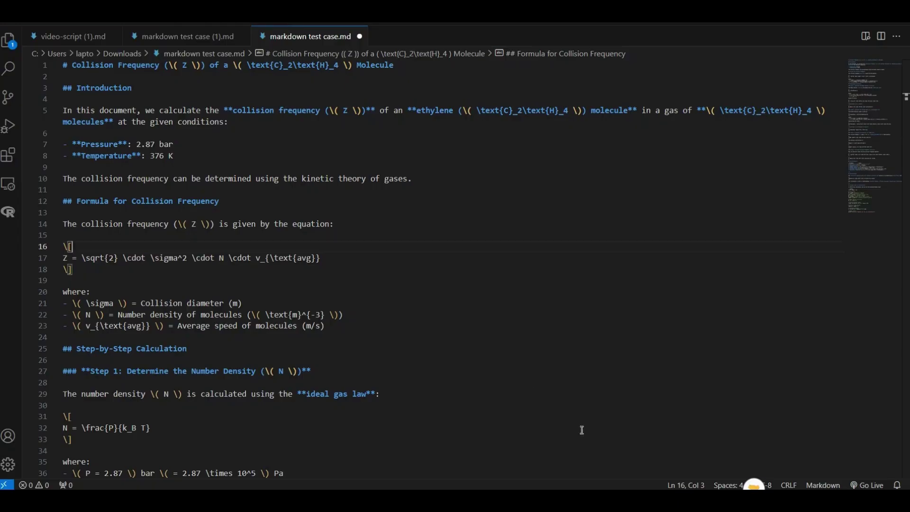
Copy all of markdown test case.md to the clipboard and bring up the window switcher.
key(ctrl+a)
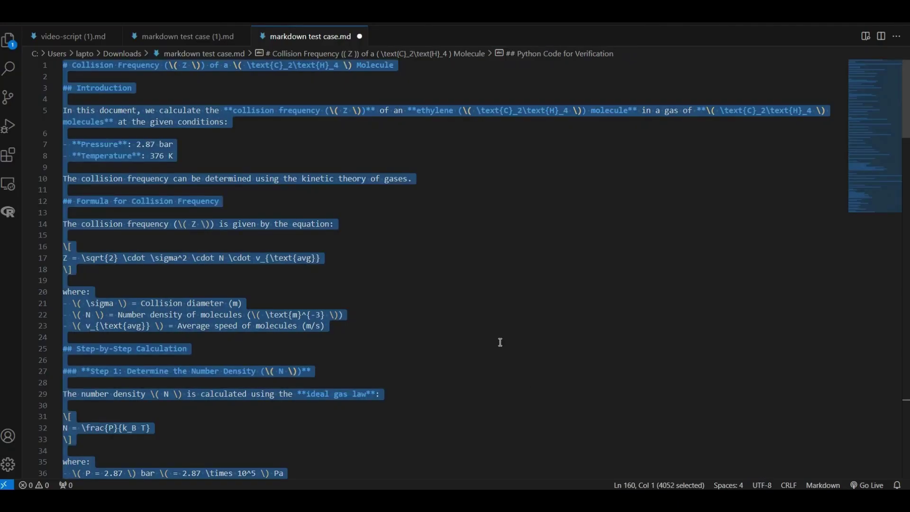
right_click(500, 342)
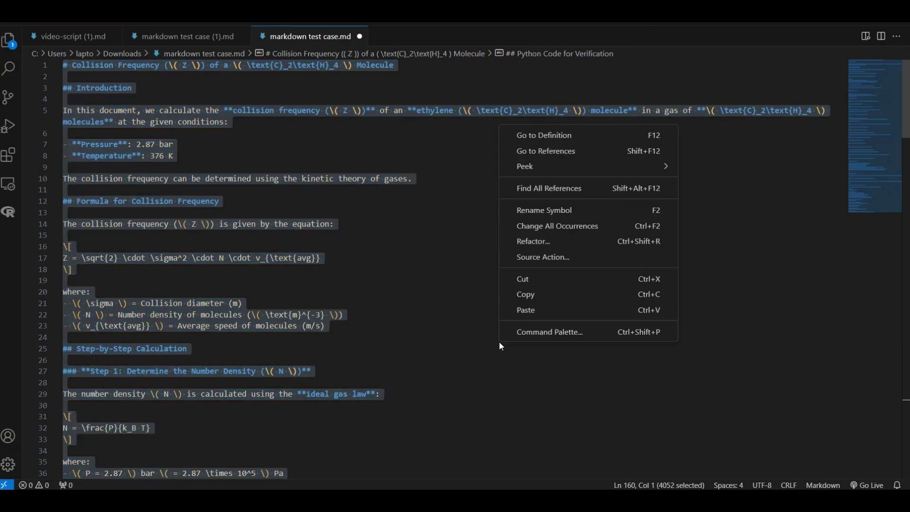
click(523, 295)
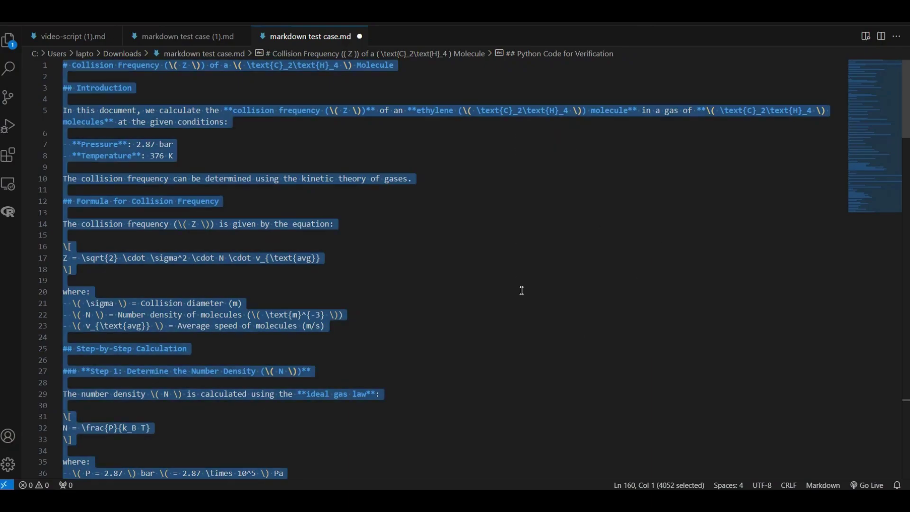
key(alt+Tab)
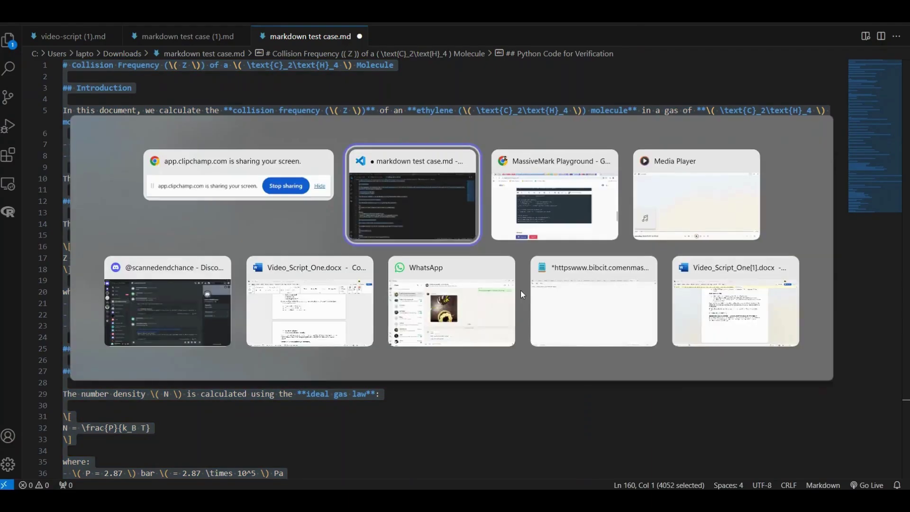
Open the MassiveMark markdown paste box and paste the copied markdown into it.
key(alt+Tab)
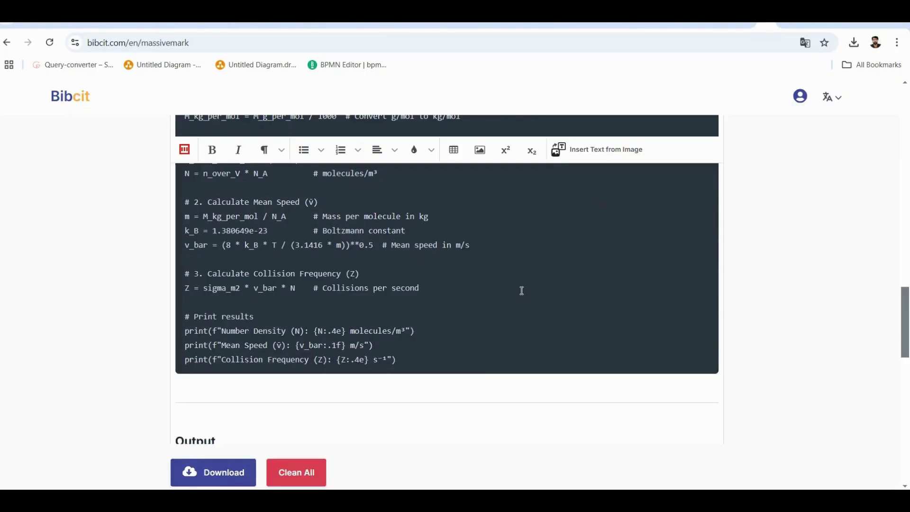
scroll(417, 291, down, 8)
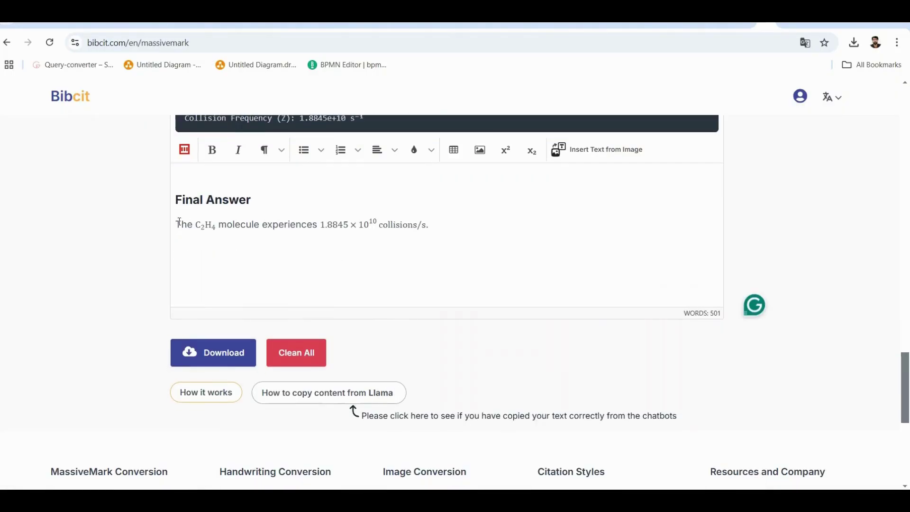
click(184, 149)
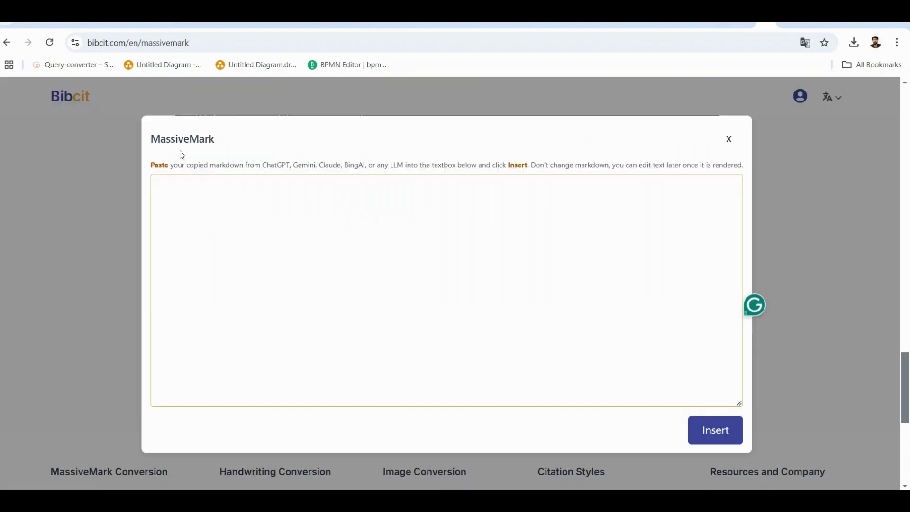
right_click(180, 205)
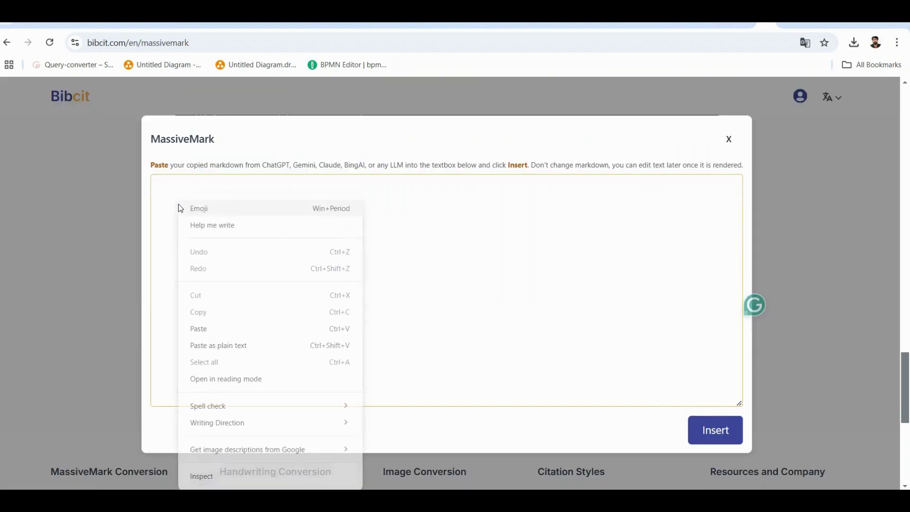
click(207, 333)
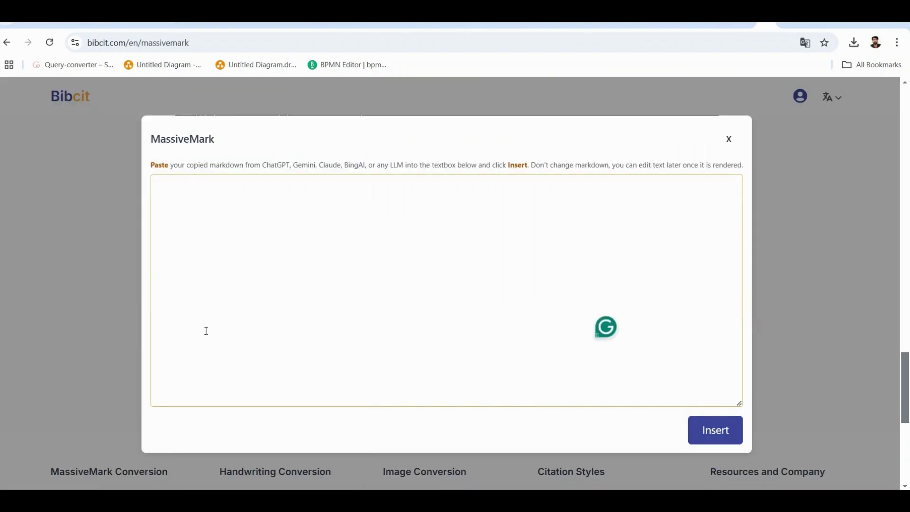
Insert the pasted markdown and review the rendered Collision Frequency solution.
click(715, 431)
scroll(526, 352, down, 15)
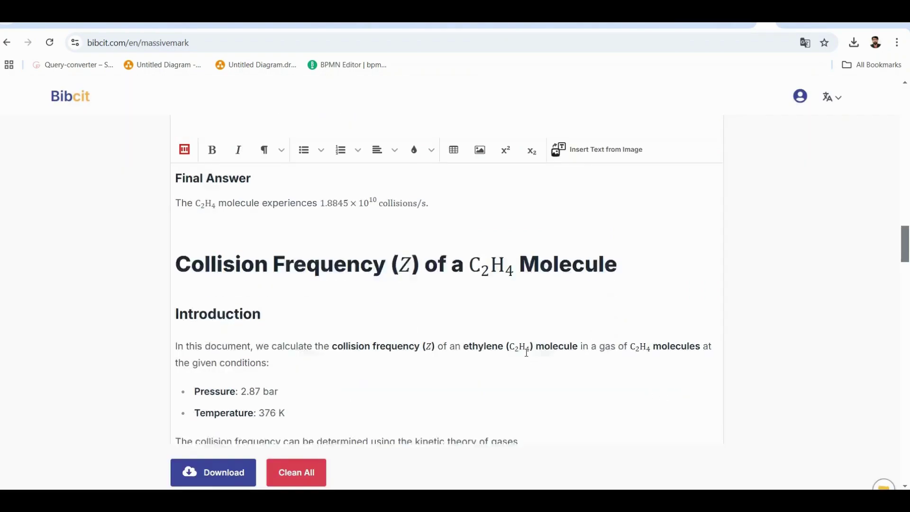
scroll(526, 353, down, 15)
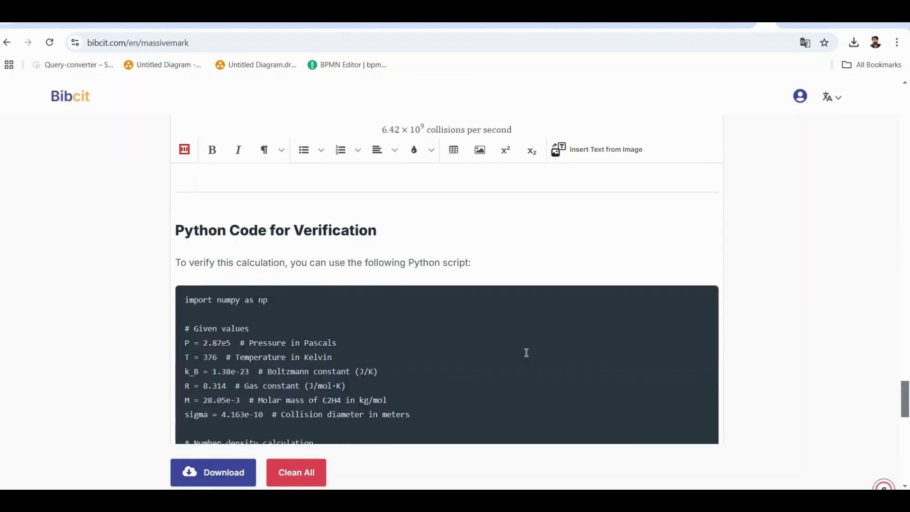
scroll(526, 353, up, 15)
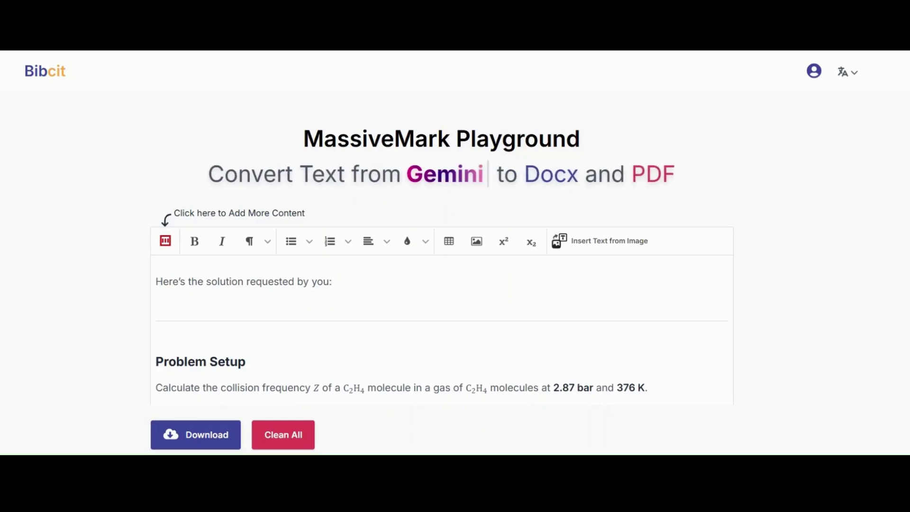
scroll(441, 285, down, 2)
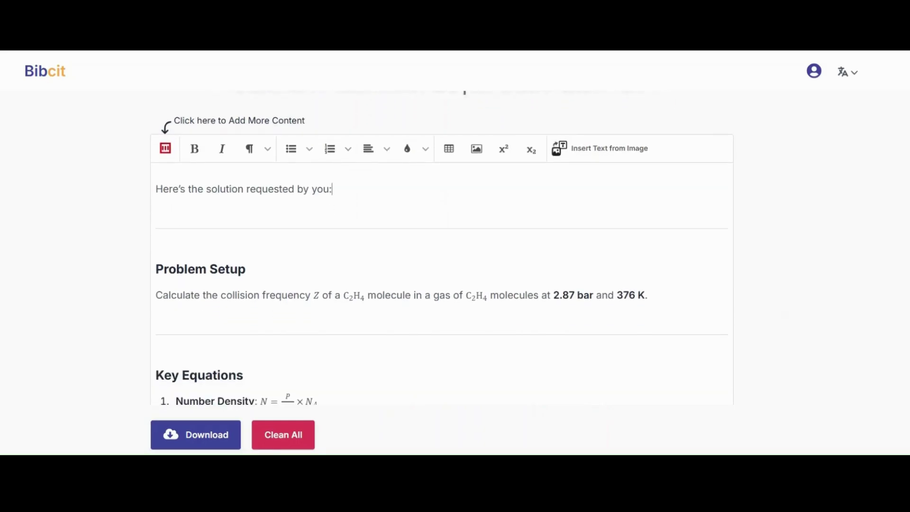
Check the ¶ format and numbered-list style dropdowns, then open the Insert Image panel.
scroll(441, 284, down, 1)
scroll(440, 284, up, 1)
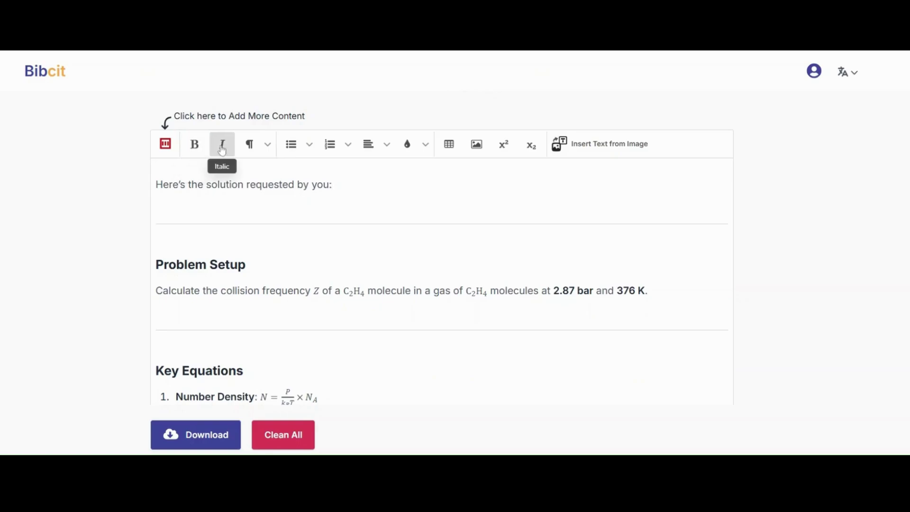
click(268, 145)
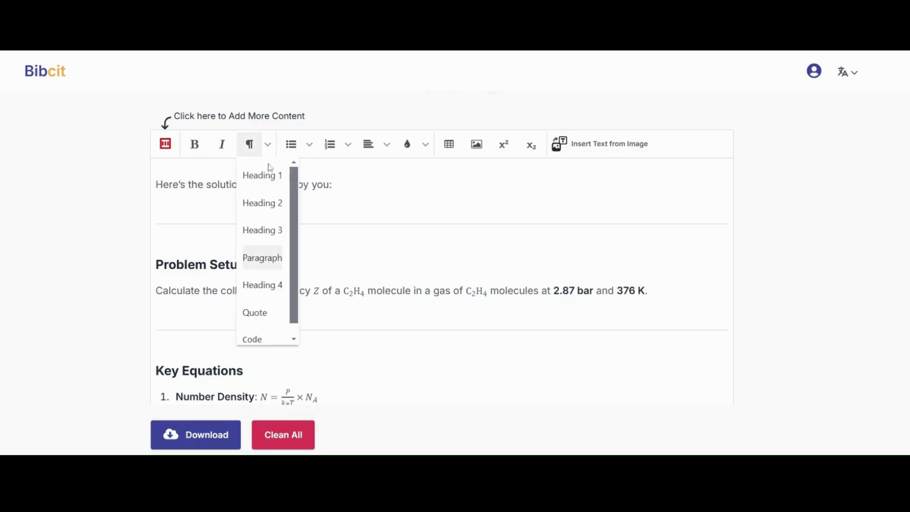
click(349, 147)
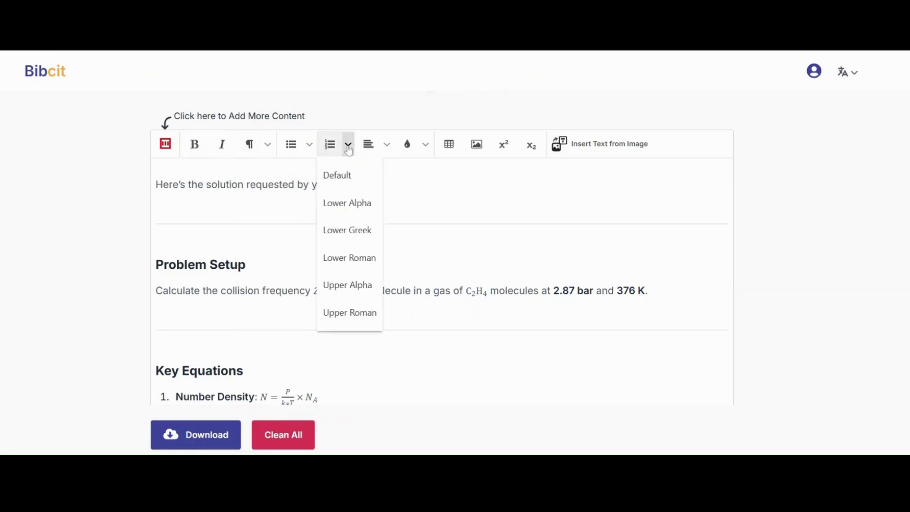
click(477, 146)
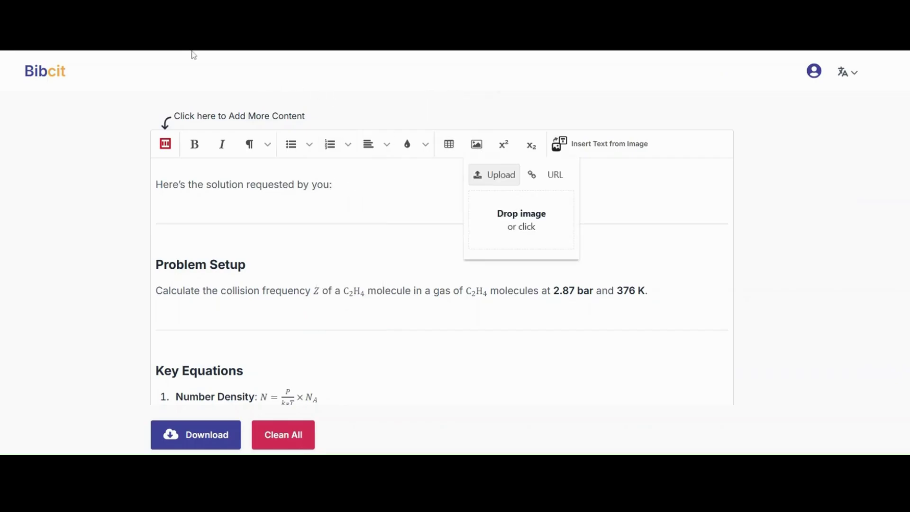
scroll(505, 192, down, 10)
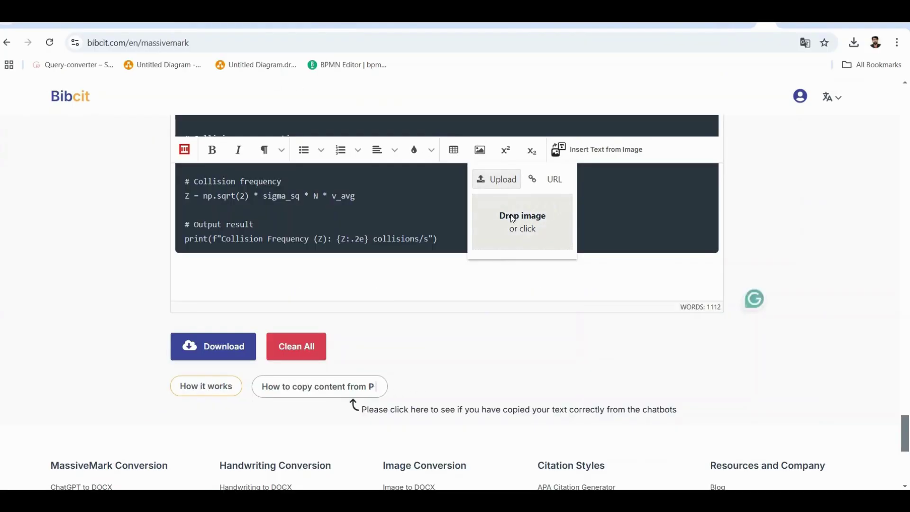
Upload bar-graph.png from Downloads as an image after the Python code.
click(513, 218)
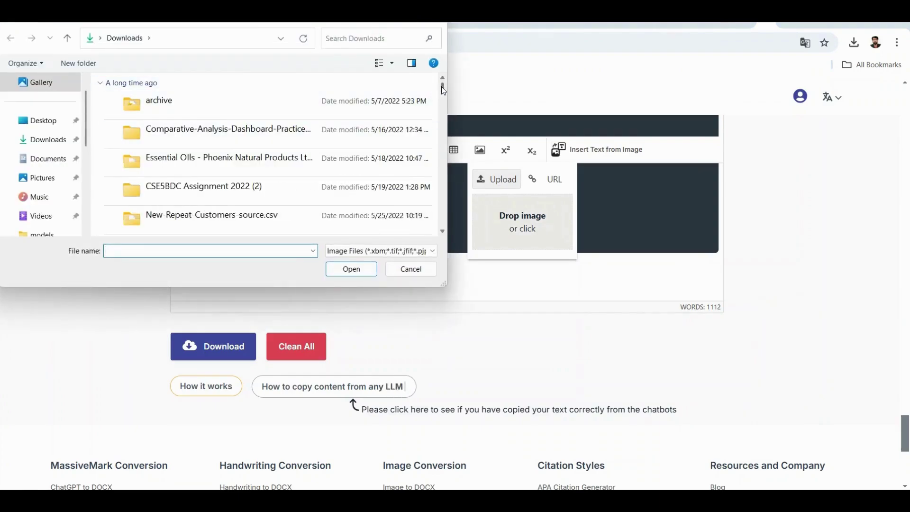
drag(443, 90, 445, 232)
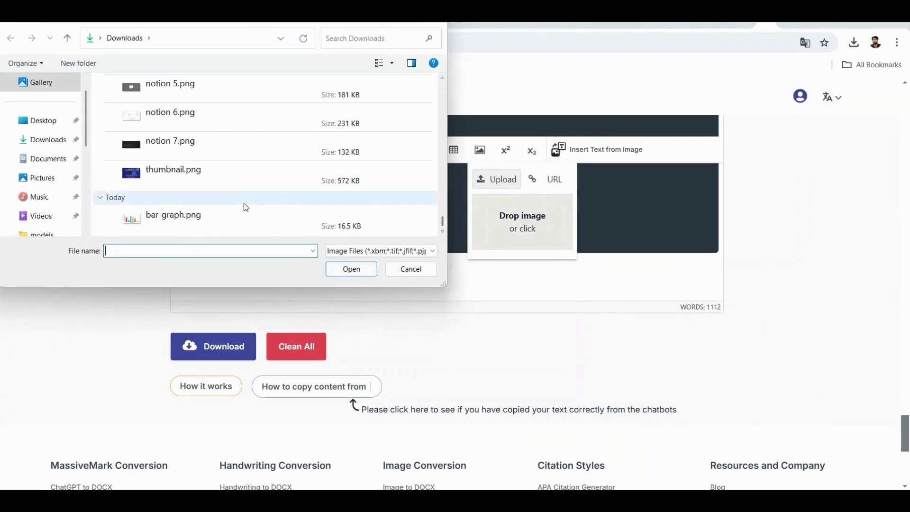
click(225, 215)
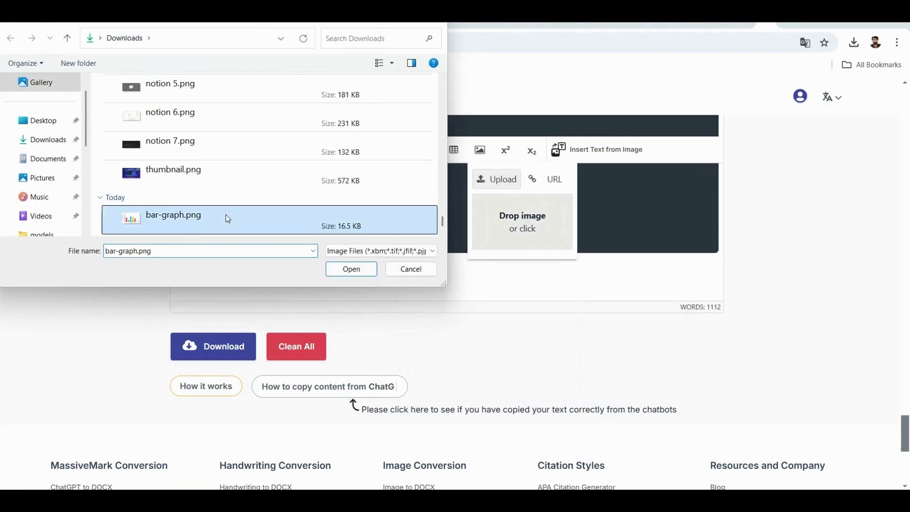
click(350, 269)
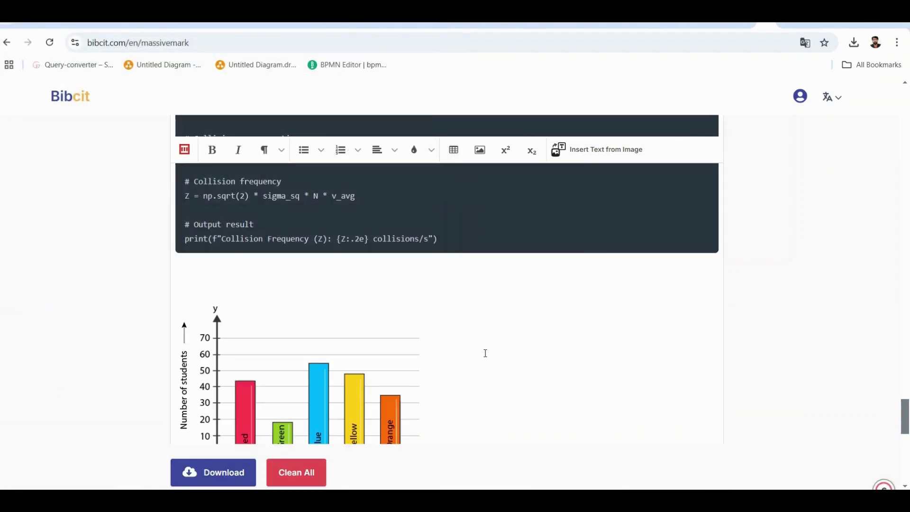
scroll(485, 353, down, 3)
scroll(485, 353, up, 2)
scroll(485, 353, down, 2)
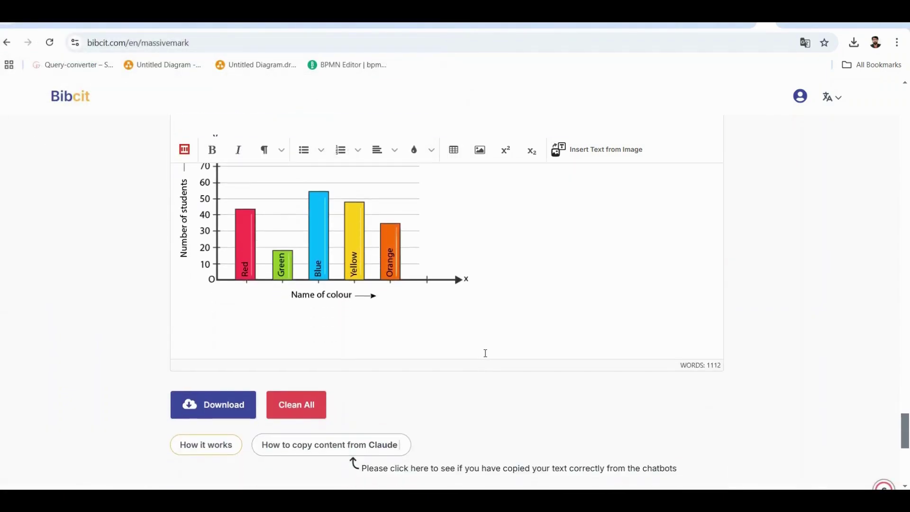
scroll(486, 353, up, 10)
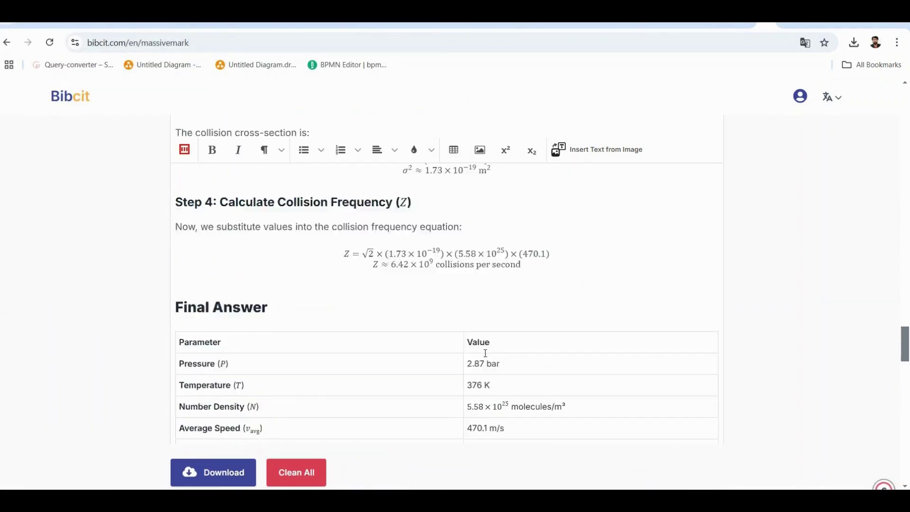
scroll(486, 353, up, 10)
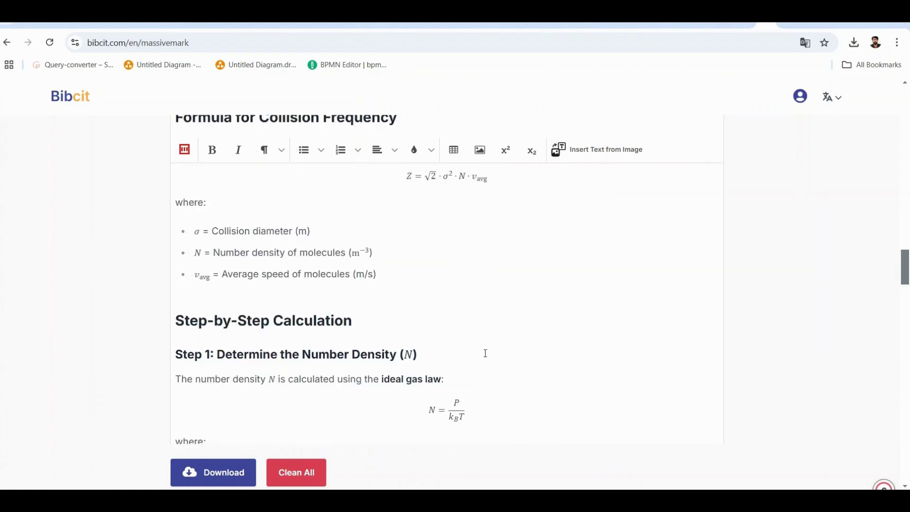
scroll(486, 353, up, 5)
Export the rendered document as the Word file Here_s_the (3).docx.
click(437, 293)
scroll(437, 293, down, 1)
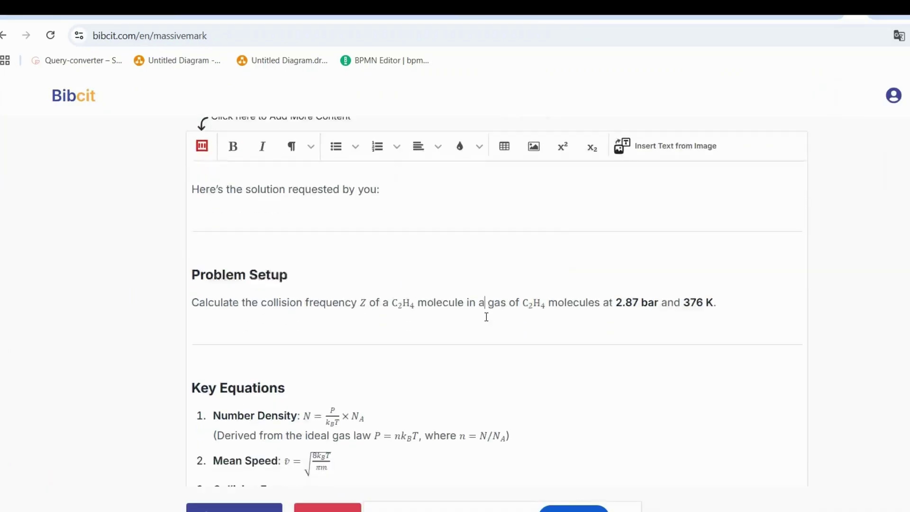
scroll(486, 316, down, 15)
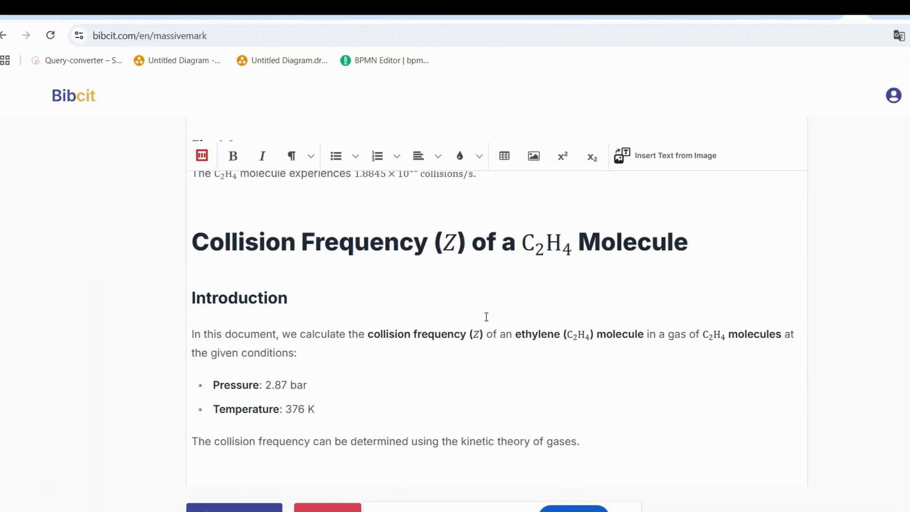
scroll(486, 317, down, 15)
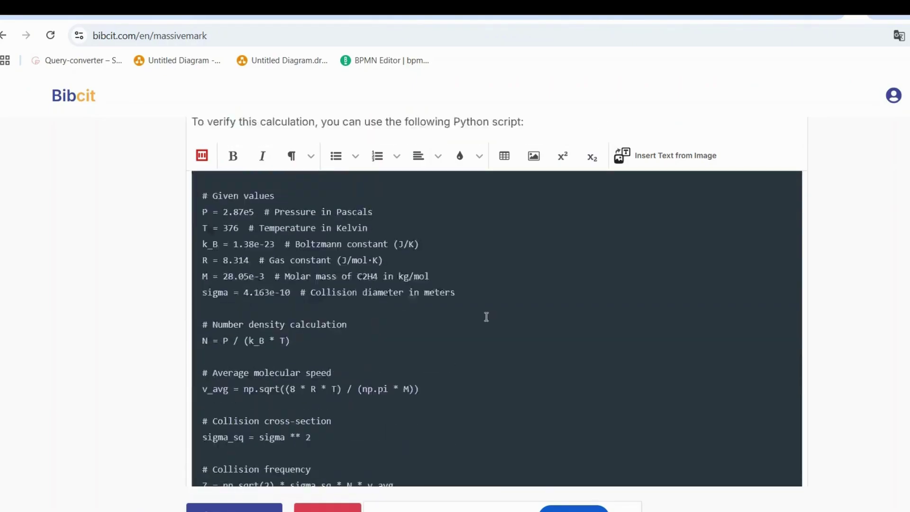
scroll(486, 317, down, 10)
click(223, 259)
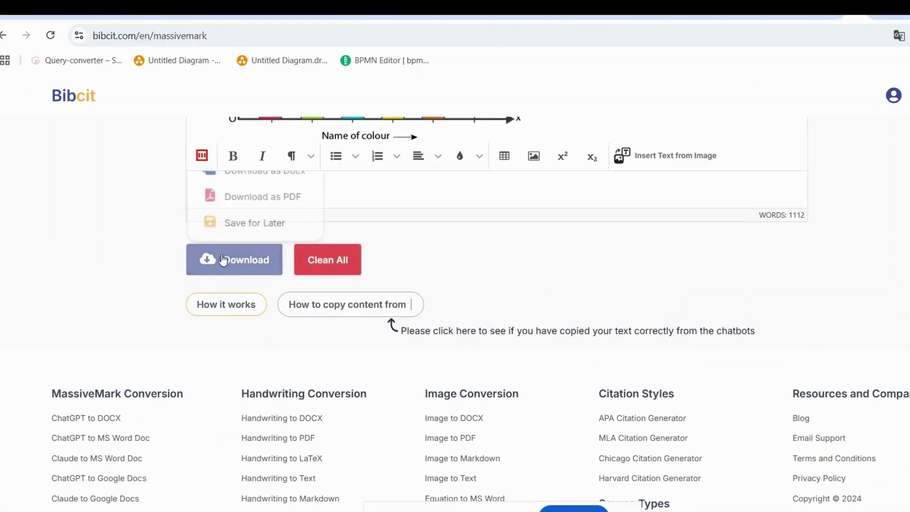
scroll(223, 260, up, 2)
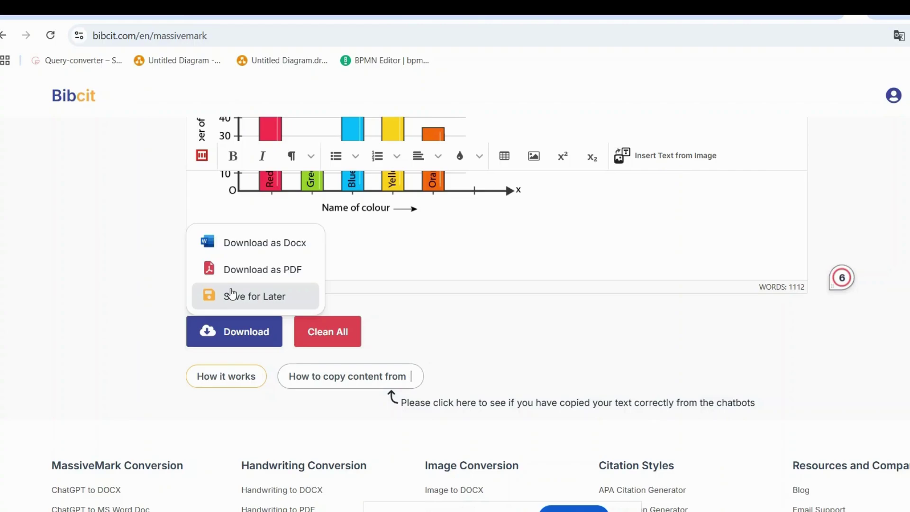
click(247, 245)
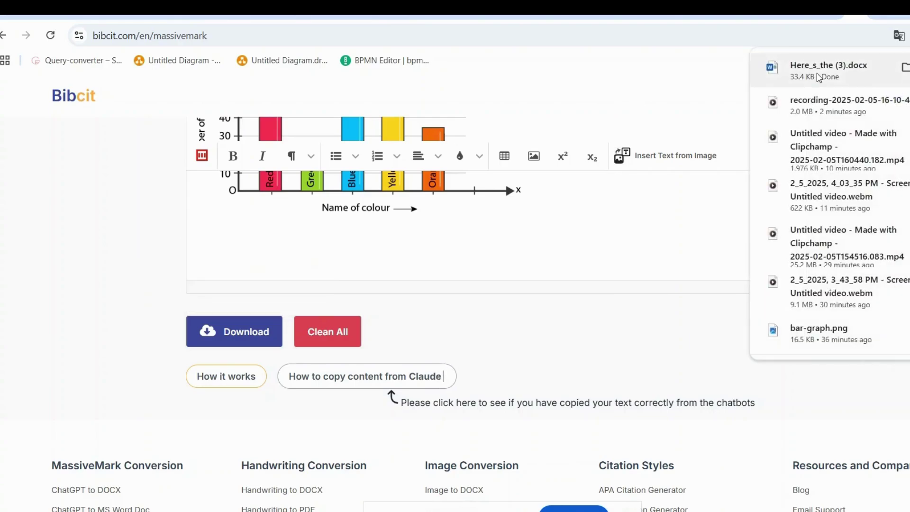
Open Here_s_the (3).docx in Word, enable editing, and scroll down to the colour bar chart.
click(818, 71)
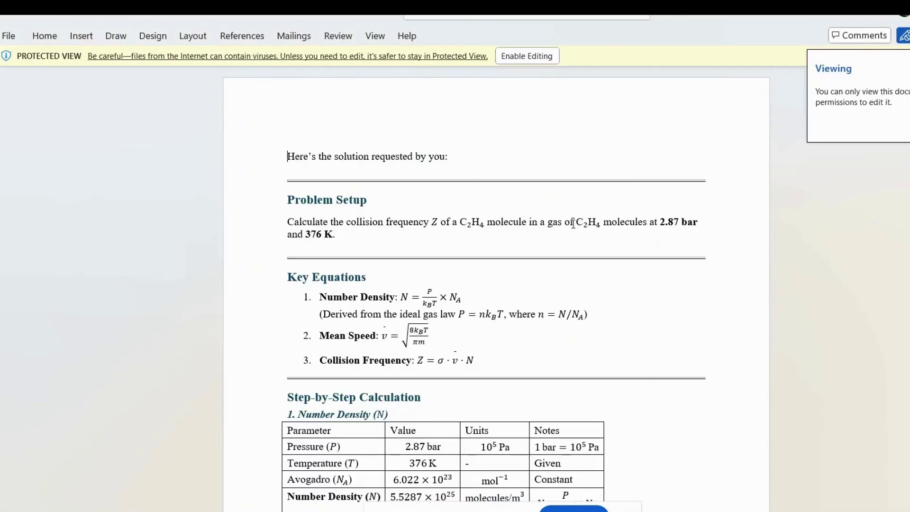
click(515, 57)
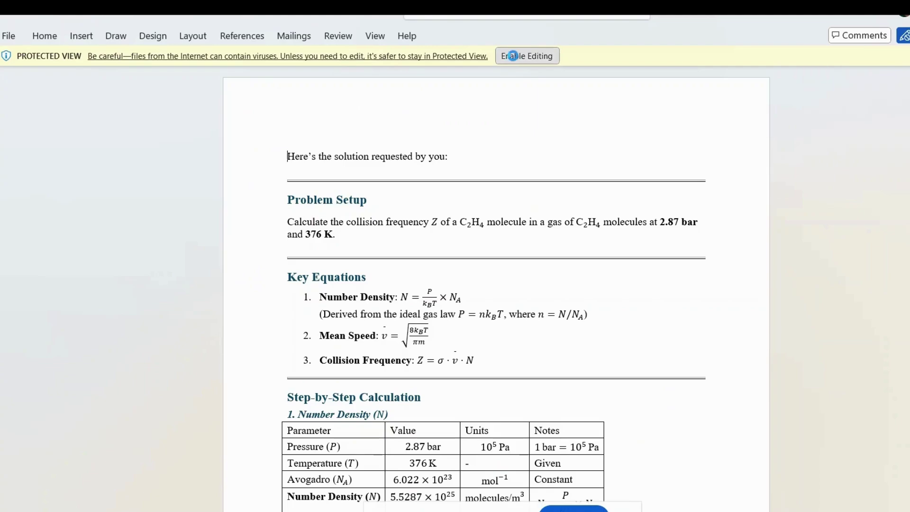
scroll(490, 210, down, 5)
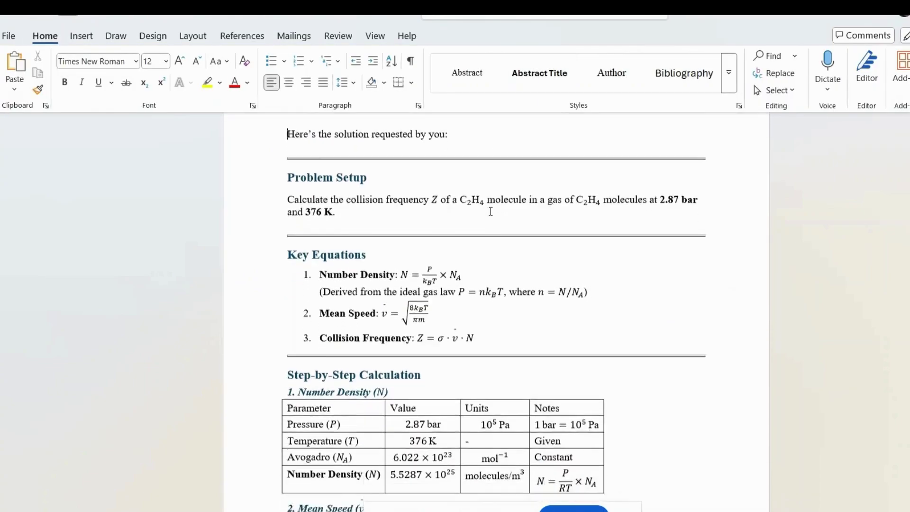
scroll(490, 211, down, 10)
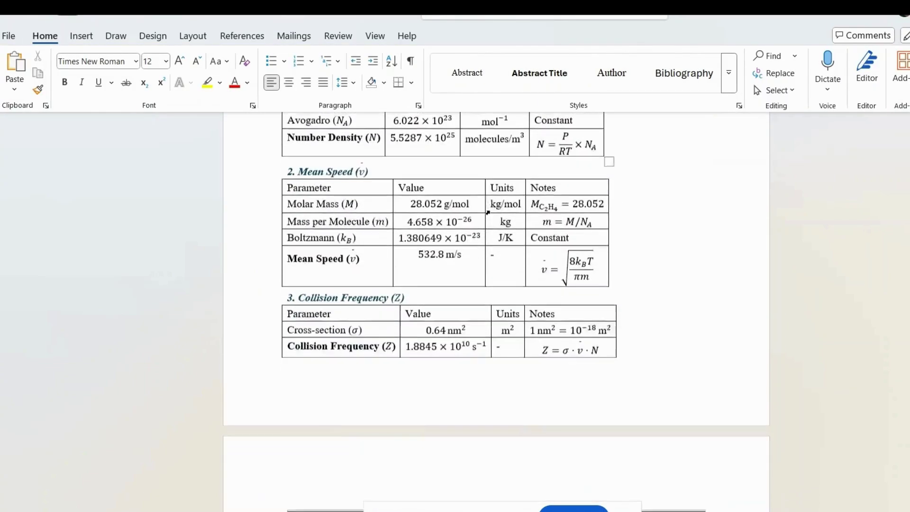
scroll(490, 211, down, 8)
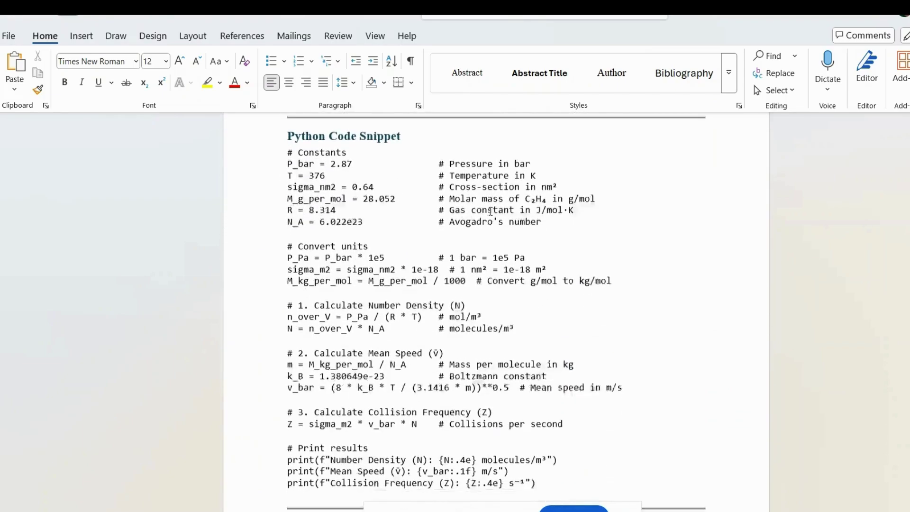
scroll(490, 211, down, 9)
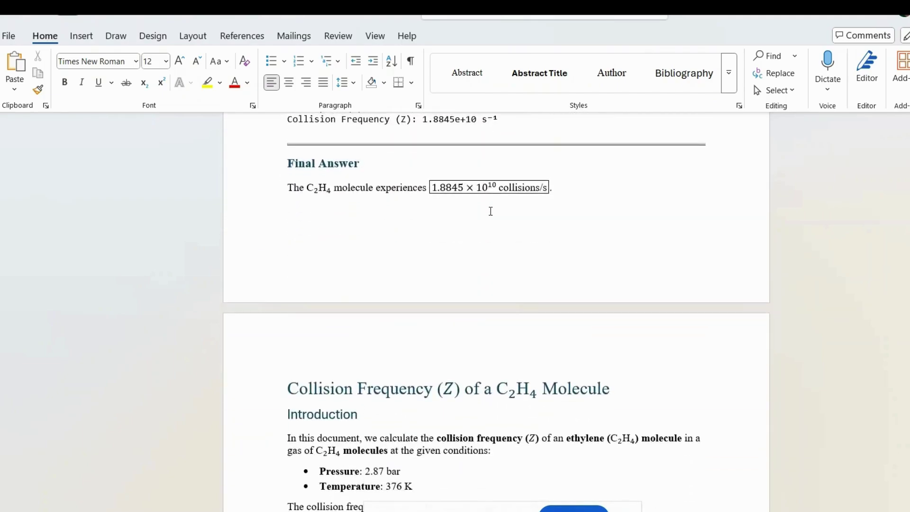
scroll(490, 211, down, 10)
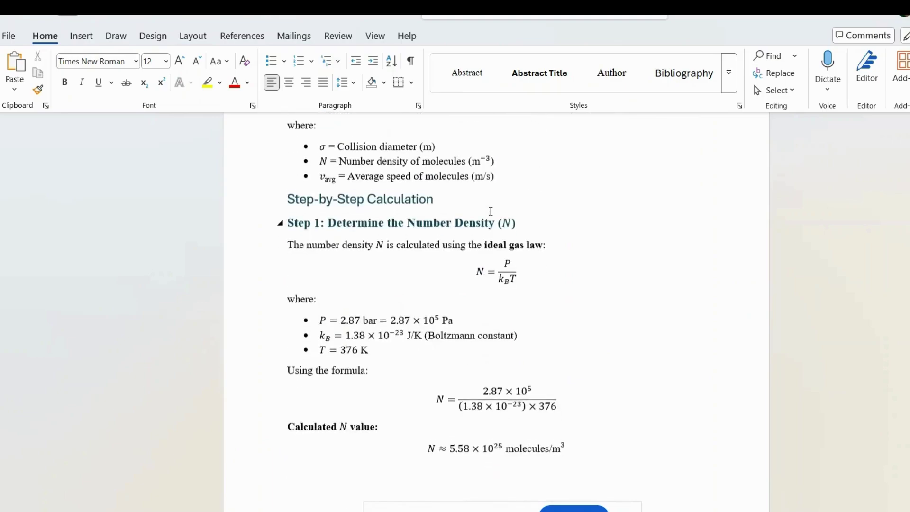
scroll(491, 210, down, 10)
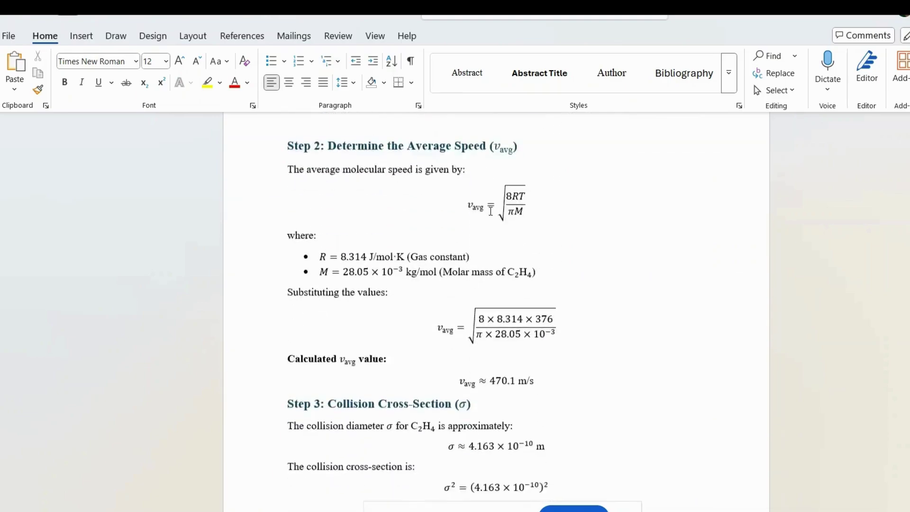
scroll(491, 210, down, 10)
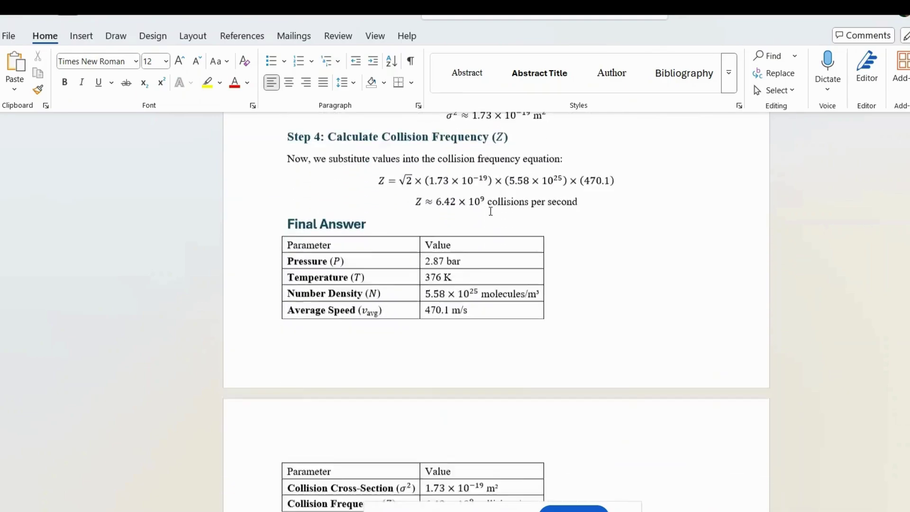
scroll(491, 211, down, 8)
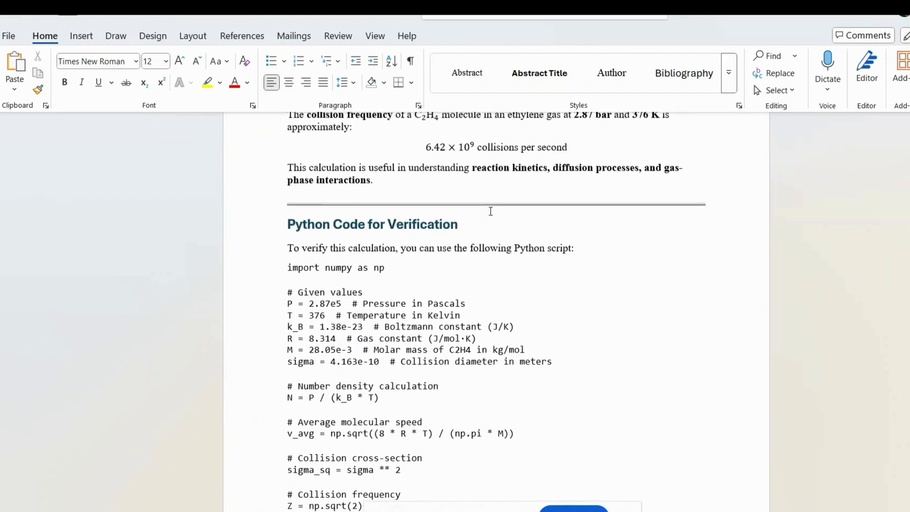
scroll(491, 210, down, 6)
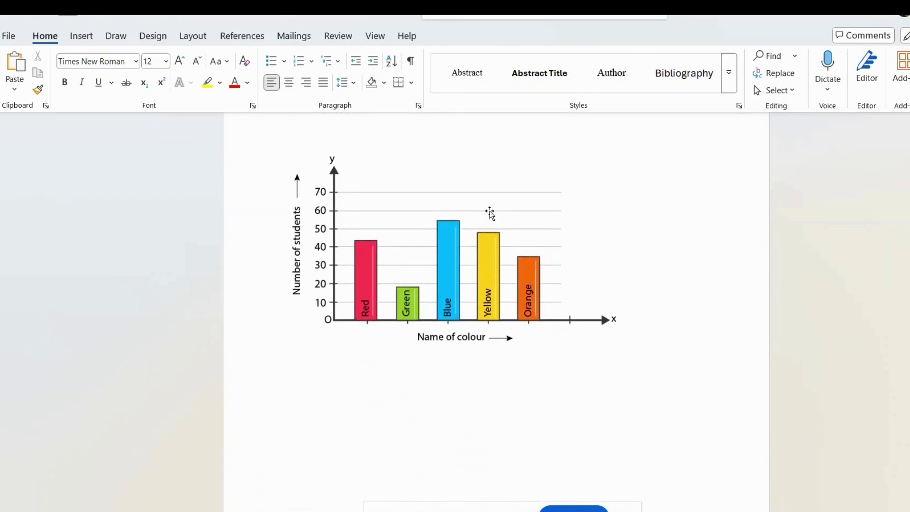
scroll(490, 212, down, 3)
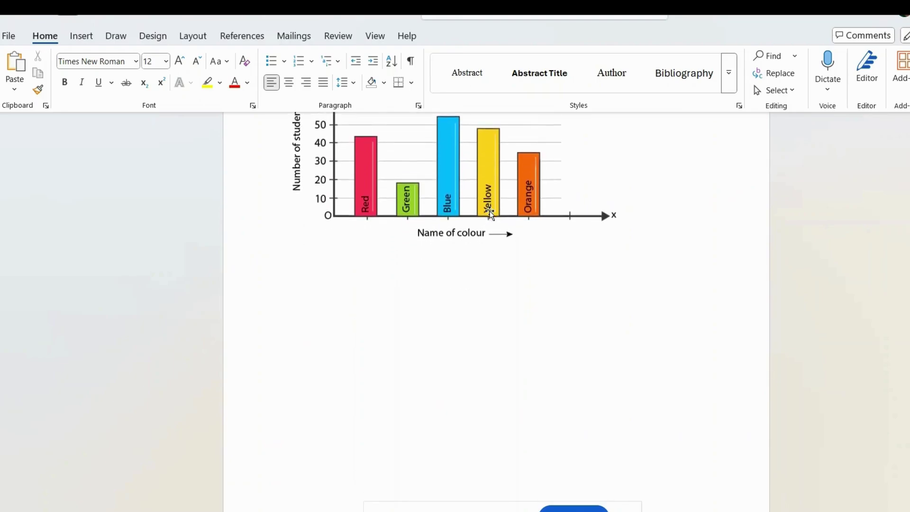
scroll(490, 211, up, 15)
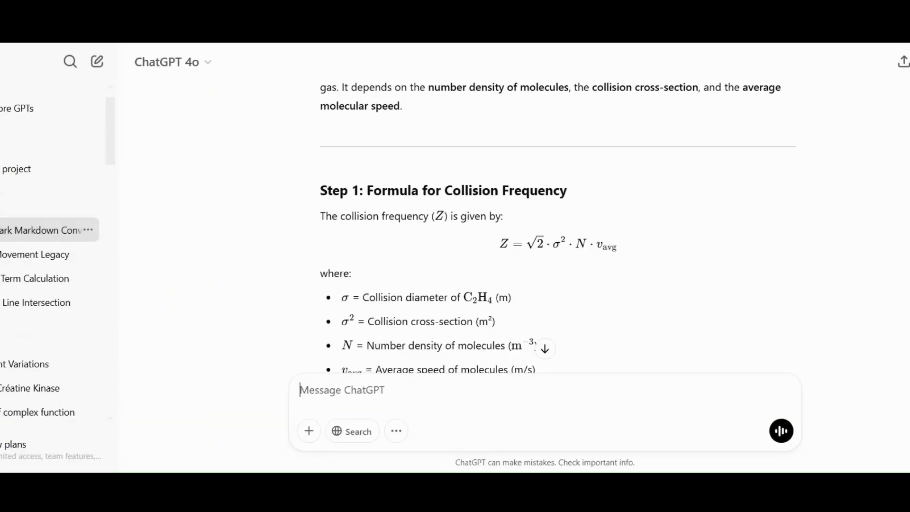
Scroll ChatGPT's collision-frequency answer down to its boxed final answer.
scroll(545, 213, down, 15)
scroll(400, 231, down, 2)
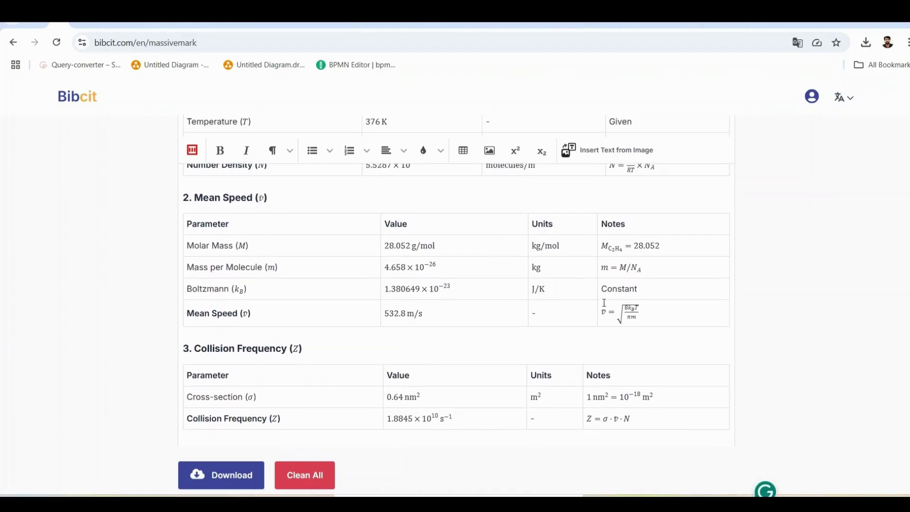
Scroll the MassiveMark document past the Collision Frequency table to the Python code snippet (P_bar = 2.87, T = 376).
scroll(603, 303, down, 7)
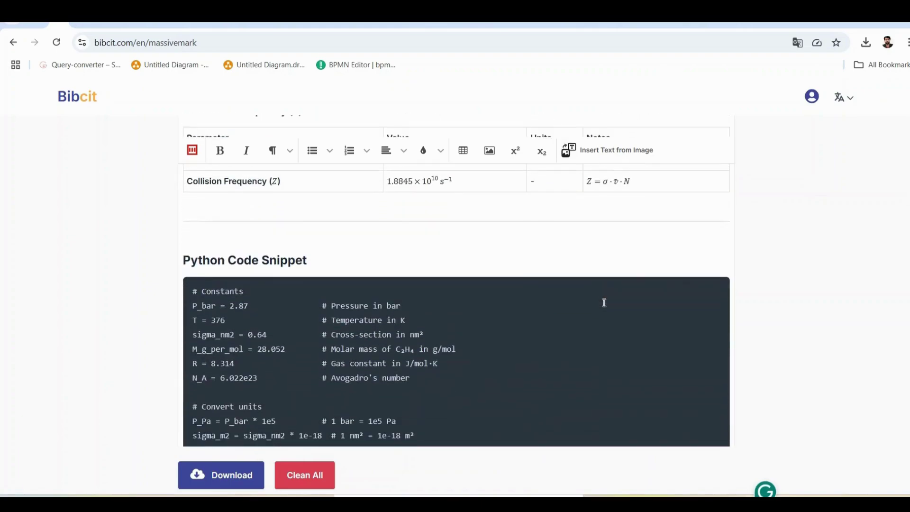
scroll(604, 303, down, 5)
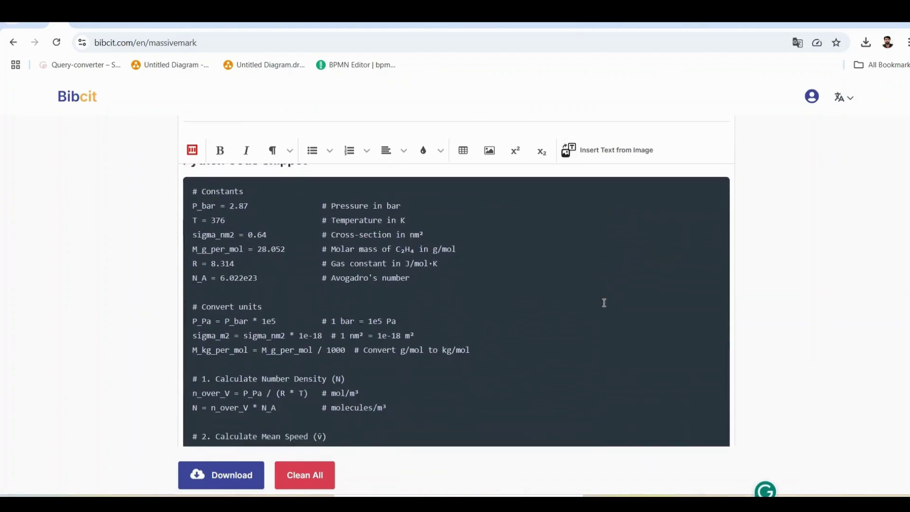
scroll(604, 303, down, 11)
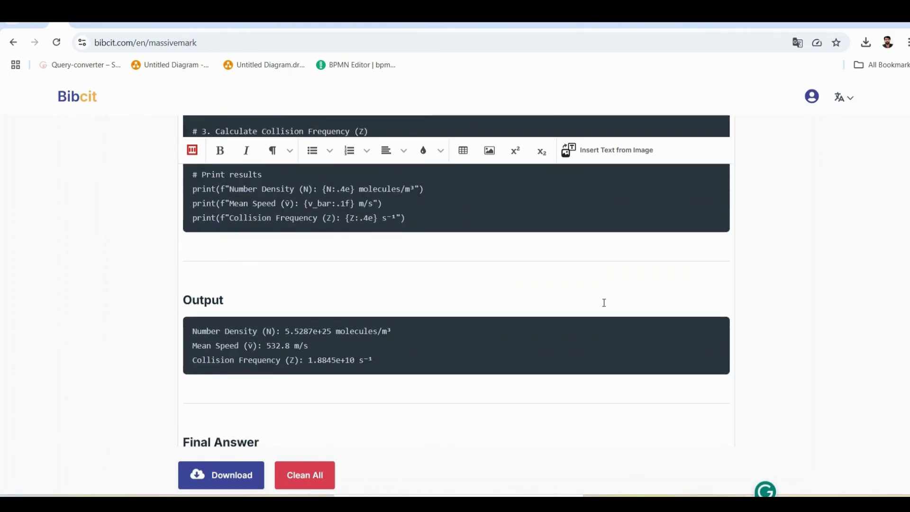